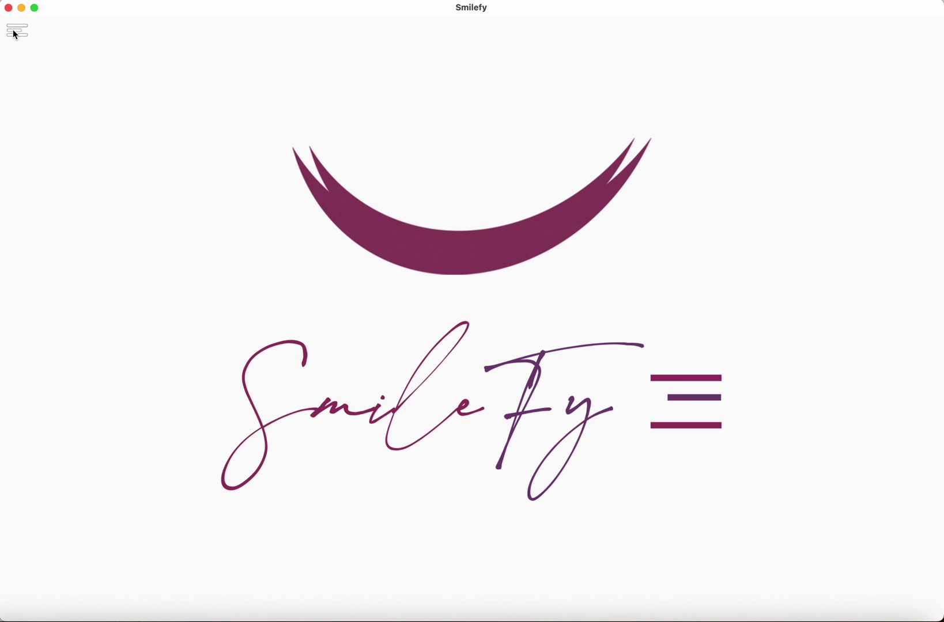
Create a new patient project and launch Automatic Mockup for the Demo Mockup AI case
left_click(15, 33)
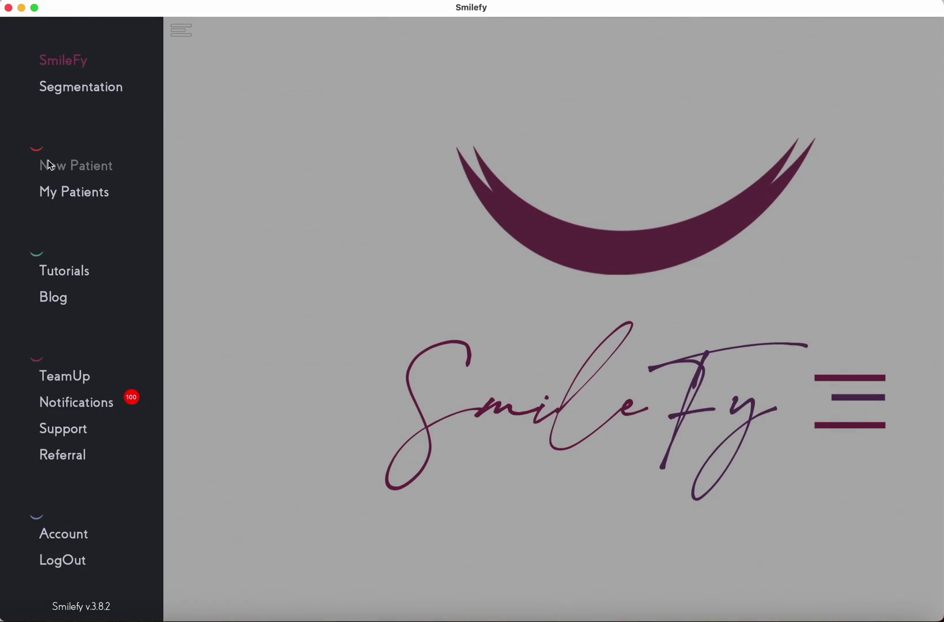
left_click(43, 163)
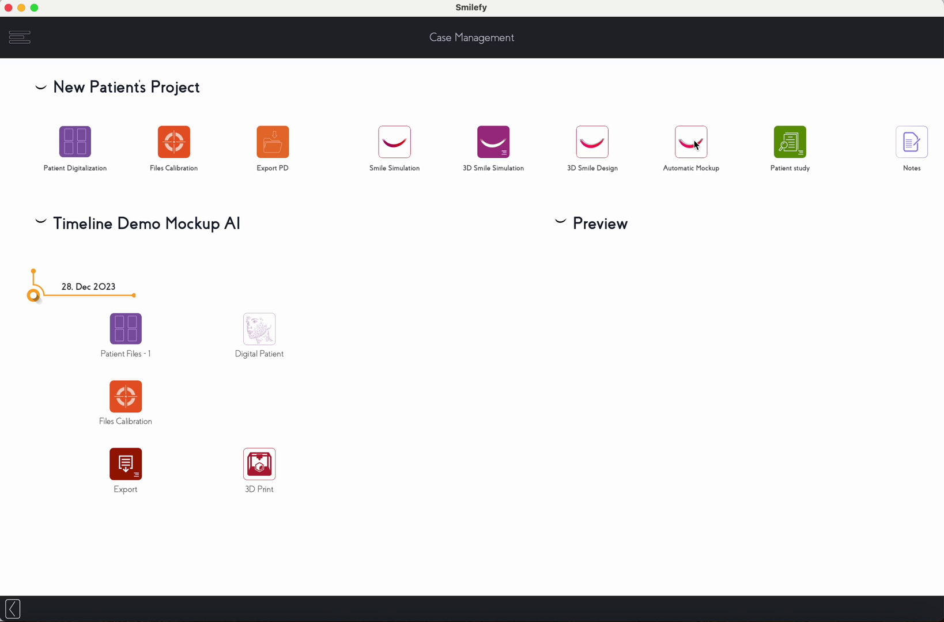
left_click(695, 144)
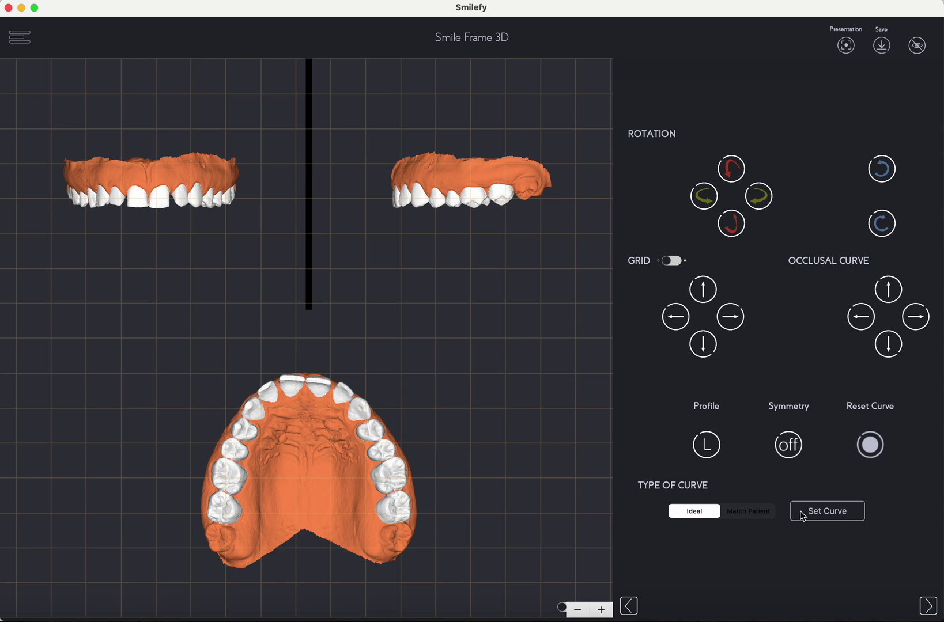
Apply the Ideal occlusal curve with its midline to the upper arch and advance to 3D design
left_click(828, 512)
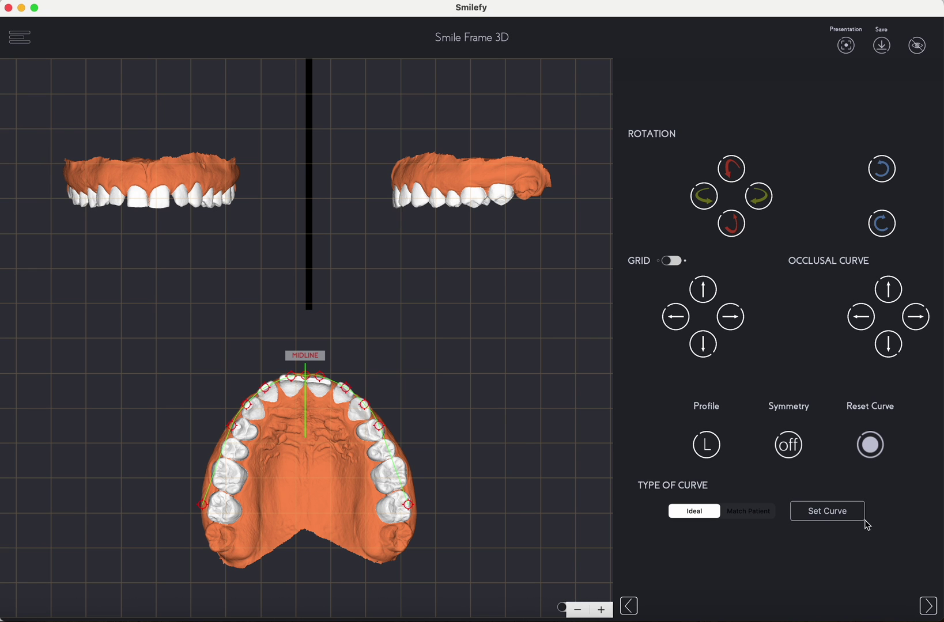
left_click(928, 605)
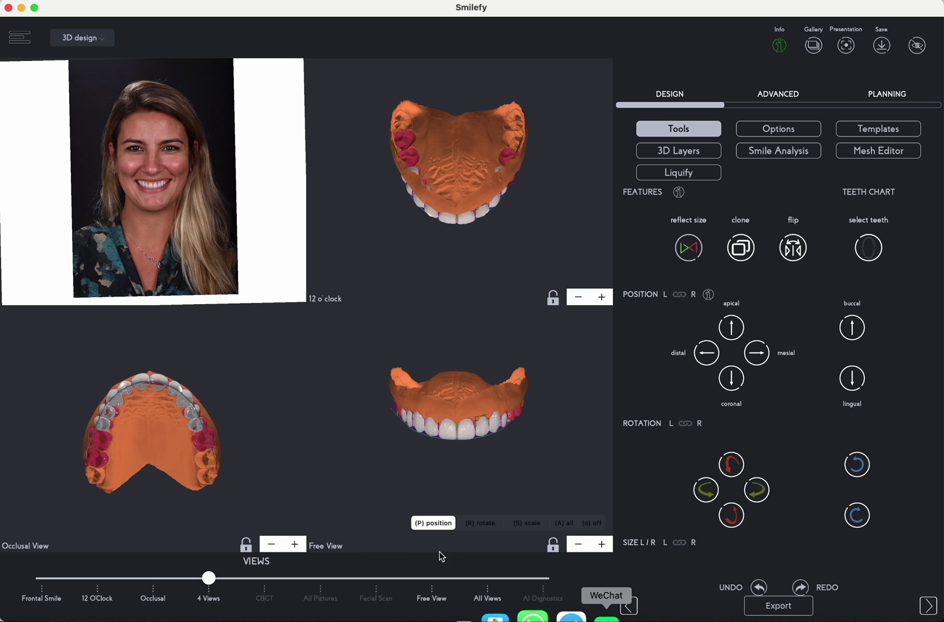
Tilt and zoom the occlusal and free views to look over the AI-generated upper mockup
mouse_move(246, 482)
left_mouse_down()
mouse_move(246, 457)
mouse_move(247, 486)
left_mouse_up()
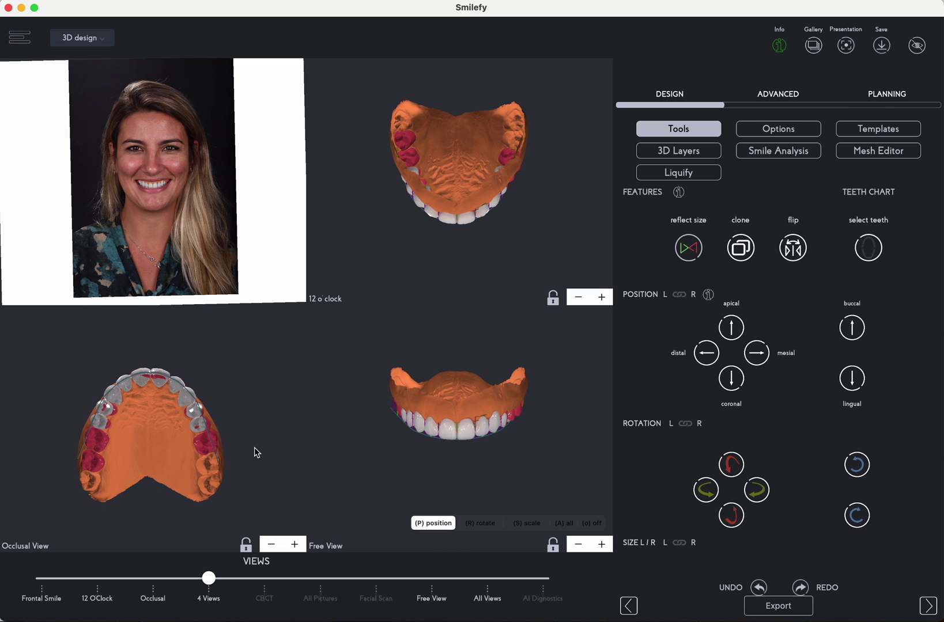
scroll(255, 448, "up", 5)
scroll(204, 185, "up", 5)
scroll(493, 254, "up", 6)
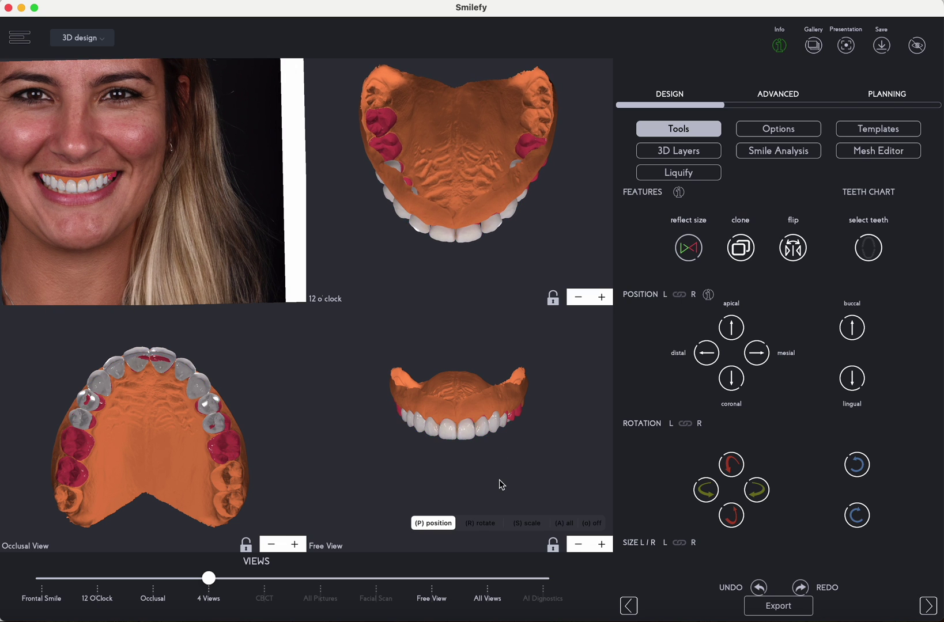
mouse_move(499, 480)
left_mouse_down()
mouse_move(439, 479)
mouse_move(544, 480)
mouse_move(455, 473)
mouse_move(435, 481)
mouse_move(506, 475)
left_mouse_up()
scroll(493, 479, "up", 4)
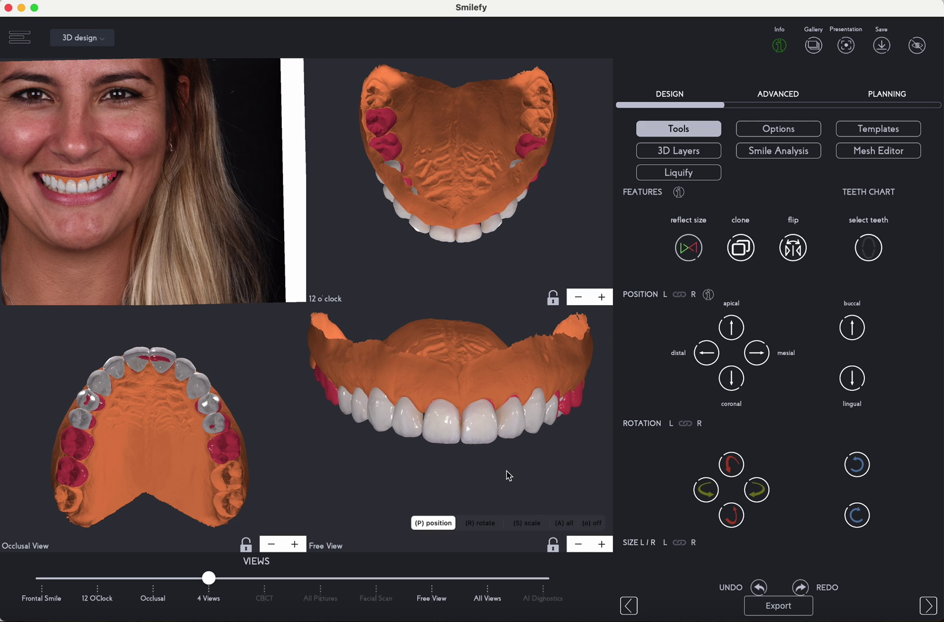
Select and deselect individual mockup teeth to inspect them, then show the Advanced editing tools
left_click(225, 428)
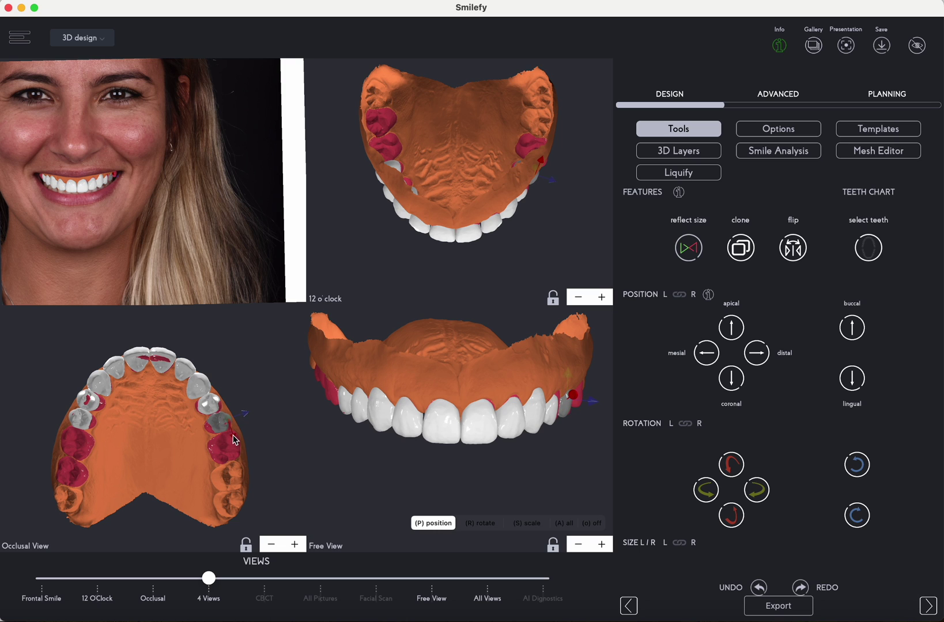
left_click(212, 409)
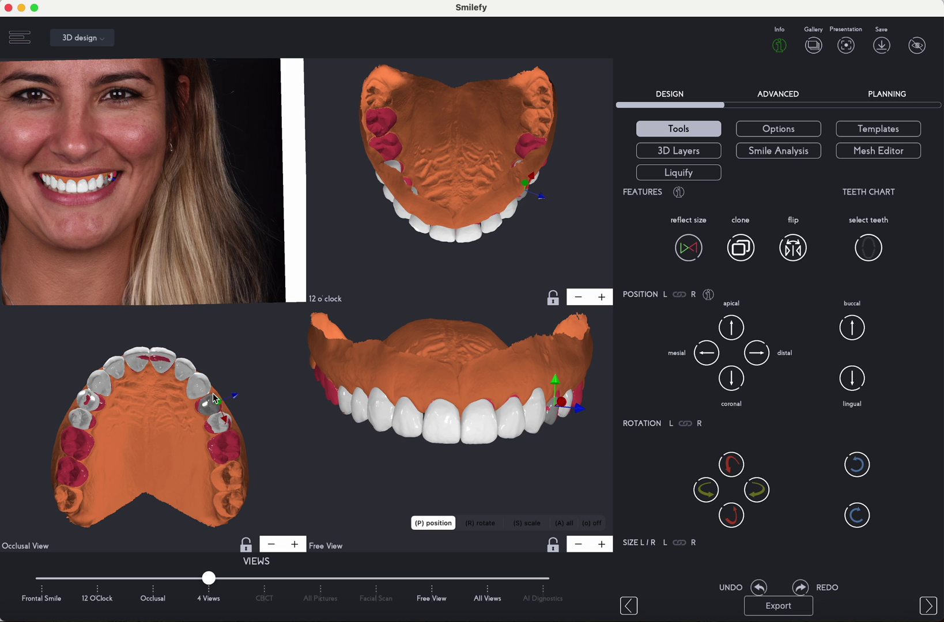
left_click(555, 424)
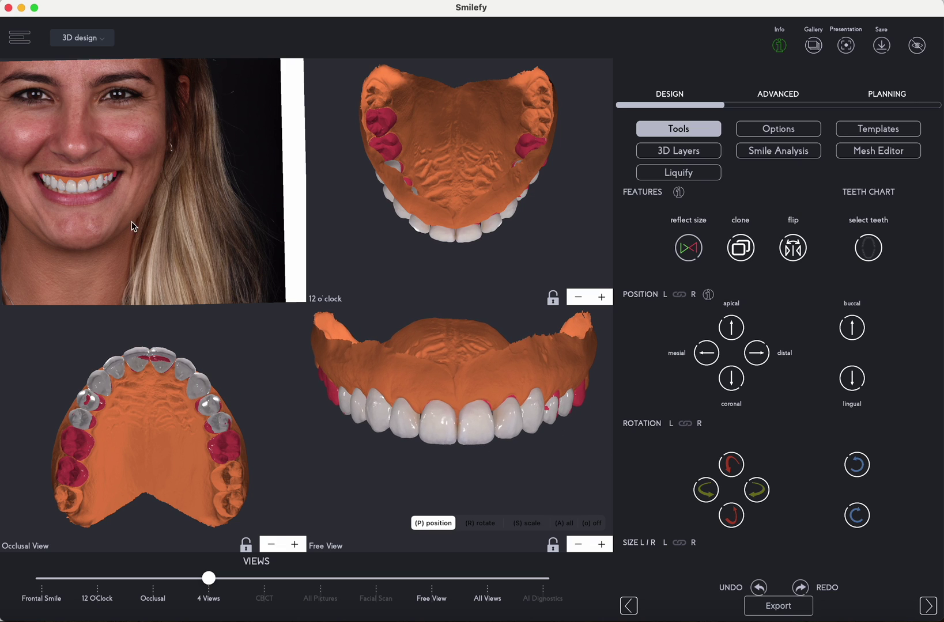
left_click(790, 94)
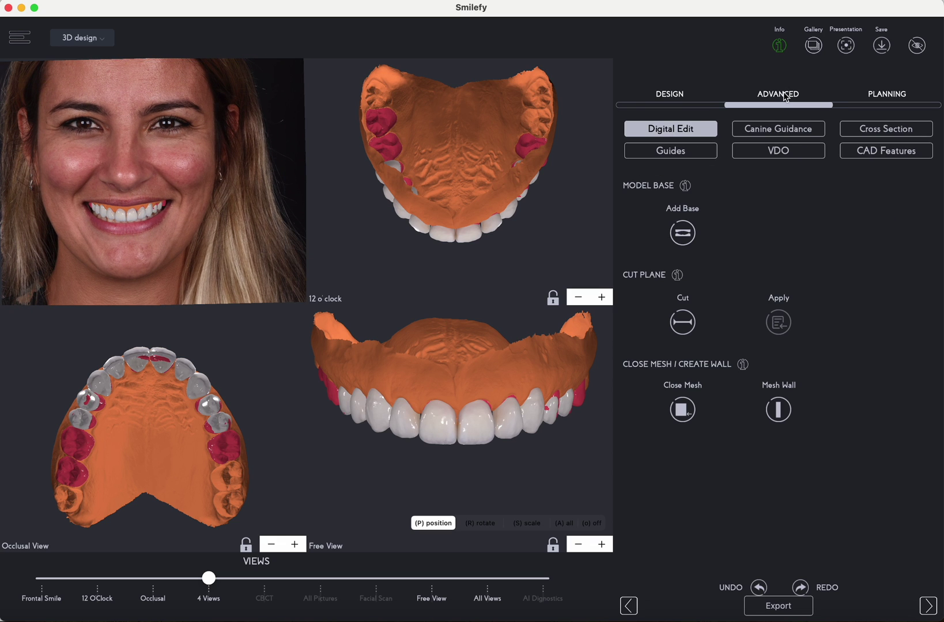
Turn Liquify on from the Design tools and pick the upper scan to deform
left_click(679, 107)
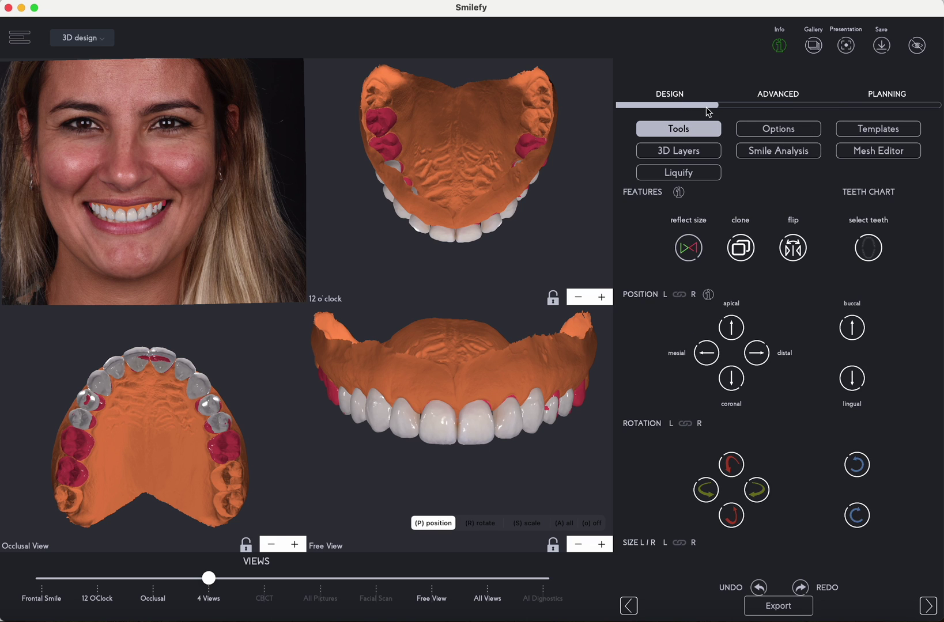
left_click(700, 176)
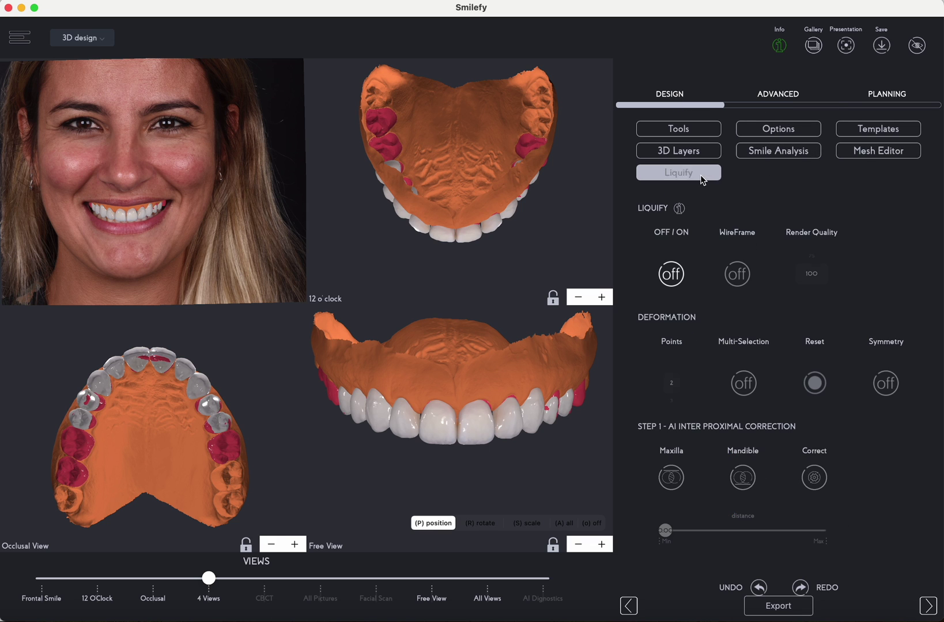
left_click(669, 270)
left_click(319, 236)
left_click(522, 469)
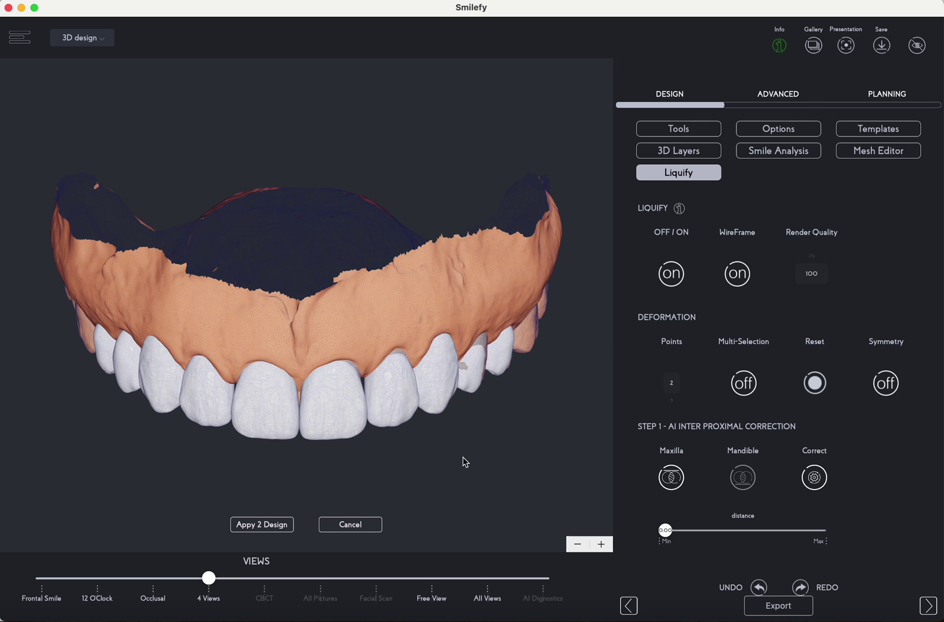
Zoom in on a level frontal view and place a deformation cage on the central incisor
mouse_move(463, 461)
left_mouse_down()
mouse_move(428, 472)
mouse_move(536, 472)
mouse_move(456, 444)
left_mouse_up()
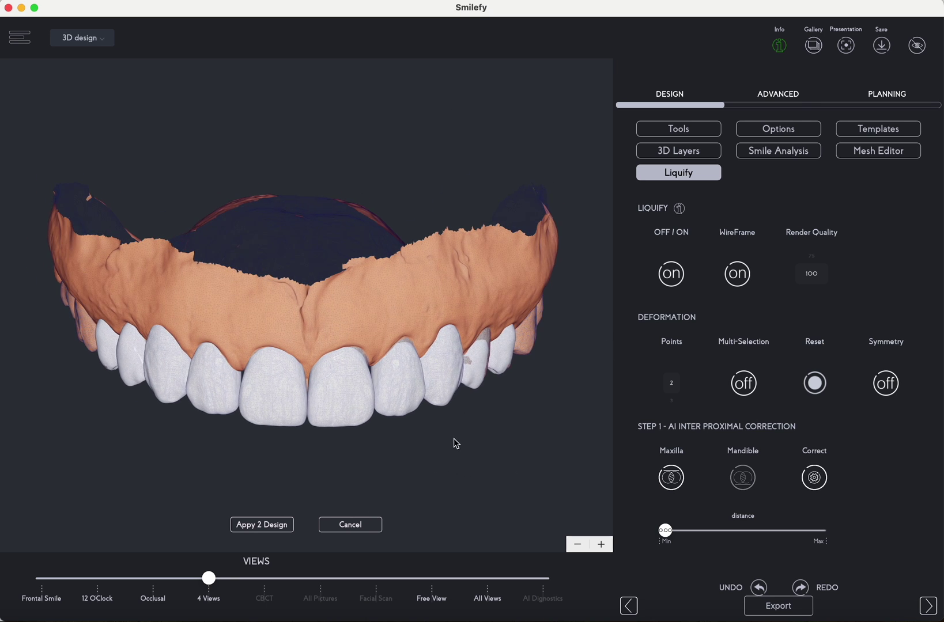
left_click(601, 544)
left_click(601, 544)
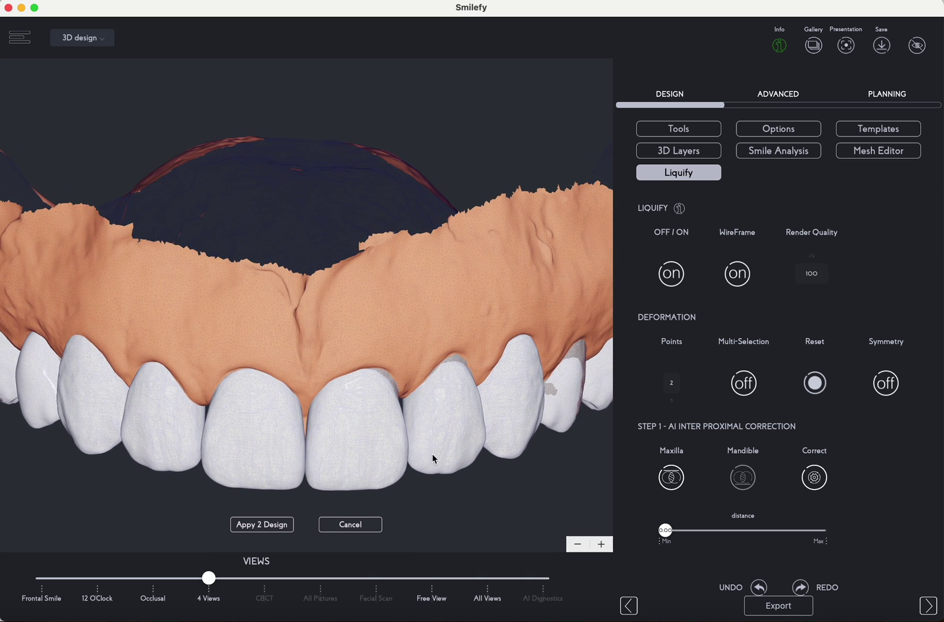
left_click(374, 436)
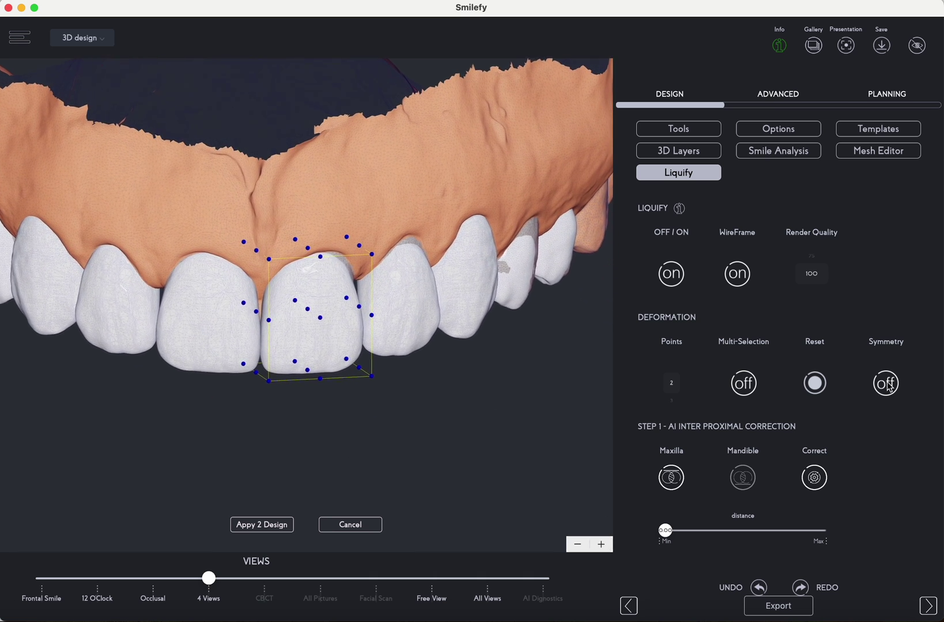
Reshape the incisor cage's upper corner with Symmetry on, then switch Symmetry off and Multi-Selection on
left_click(888, 384)
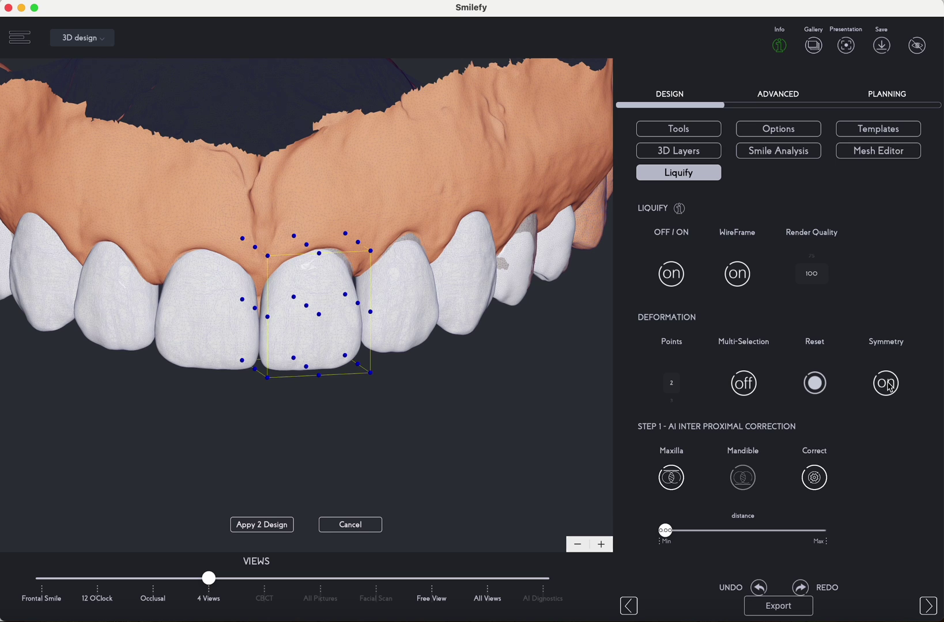
left_click(370, 250)
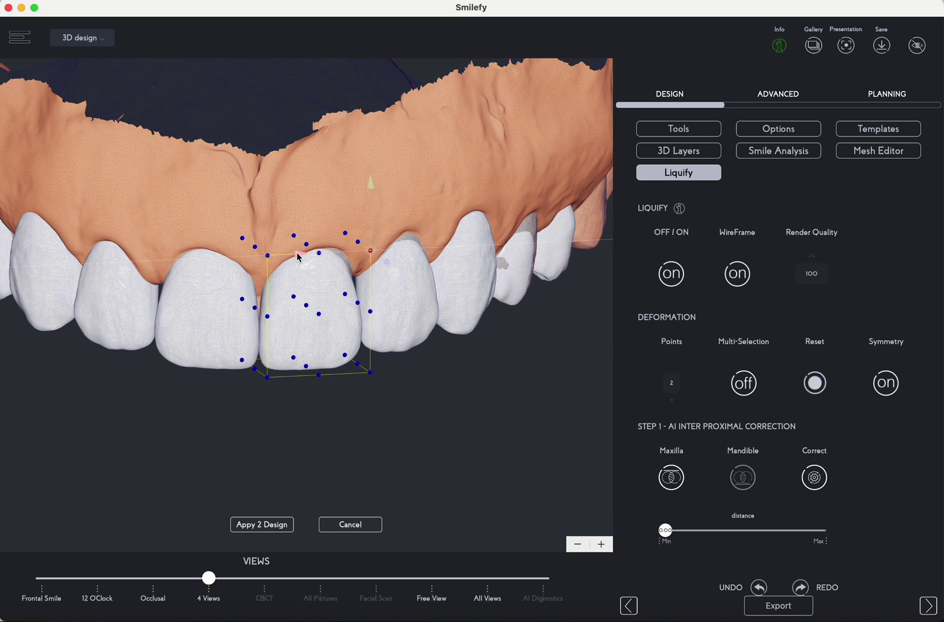
mouse_move(300, 258)
left_mouse_down()
mouse_move(321, 257)
mouse_move(292, 258)
left_mouse_up()
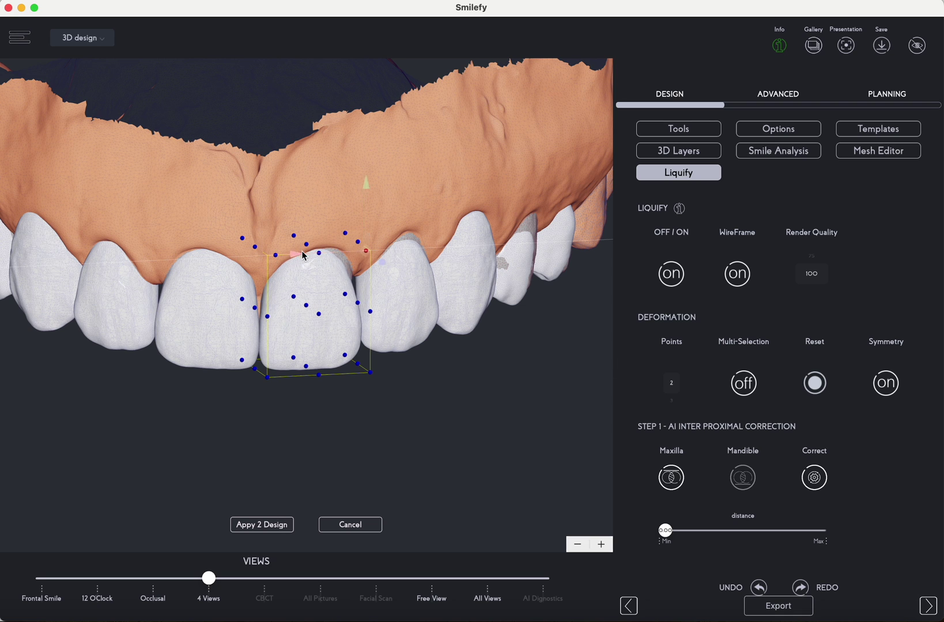
mouse_move(294, 260)
left_mouse_down()
mouse_move(337, 252)
mouse_move(295, 254)
left_mouse_up()
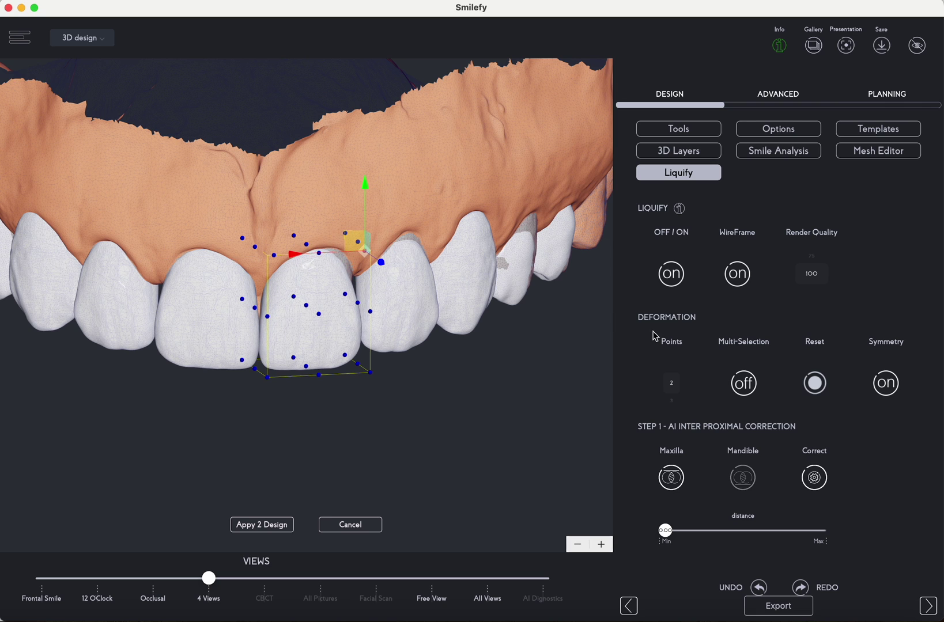
left_click(886, 386)
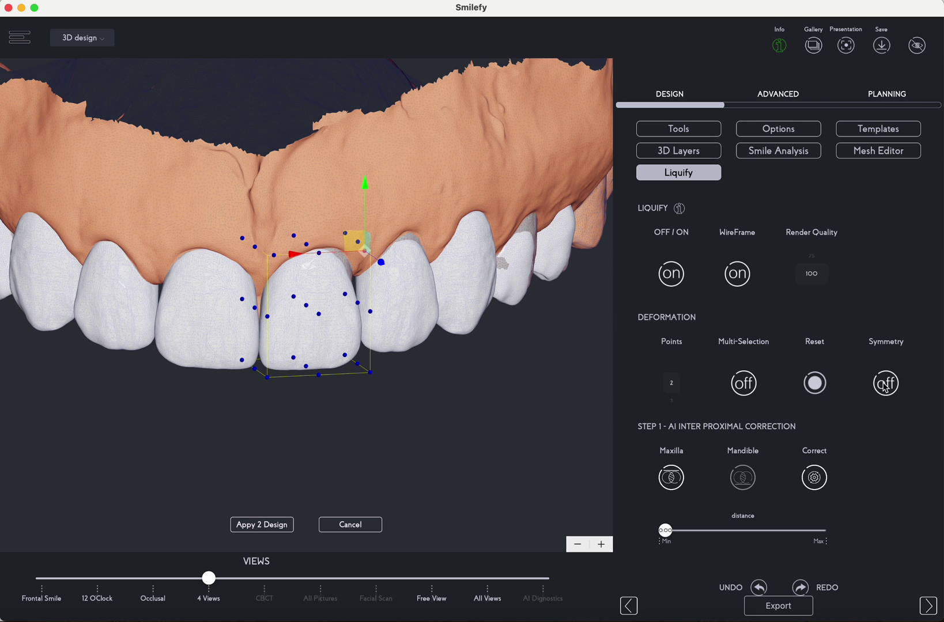
left_click(749, 386)
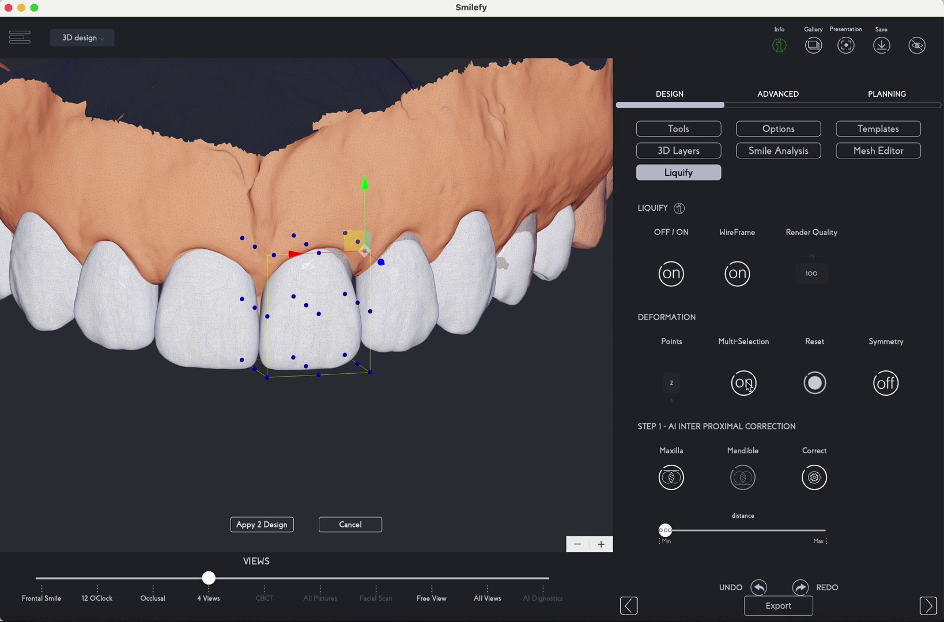
Add the second central incisor to the cage and move both incisors' control points together
left_click(216, 343)
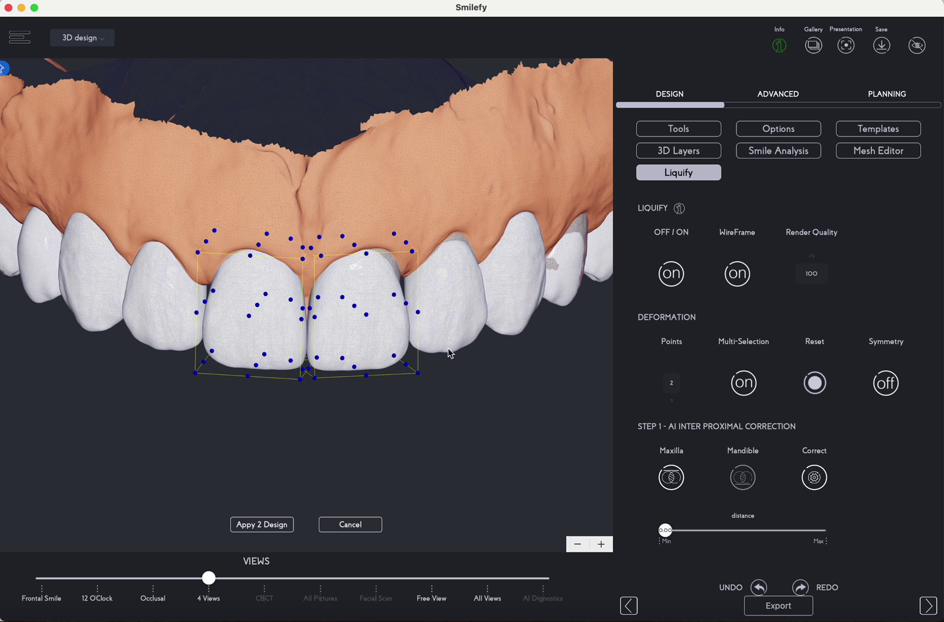
left_click_drag(476, 400, 455, 438)
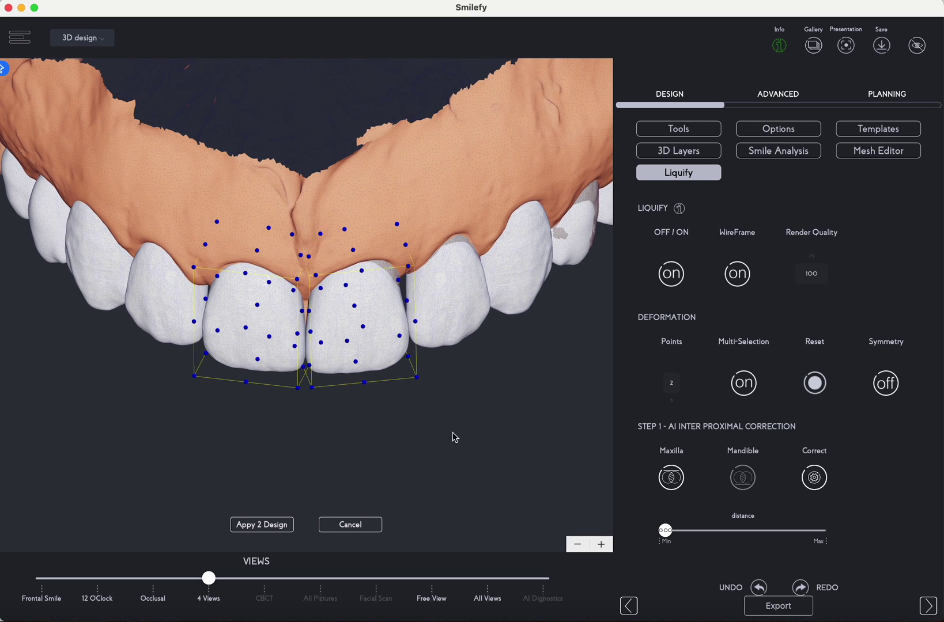
left_click(409, 267)
left_click(416, 324)
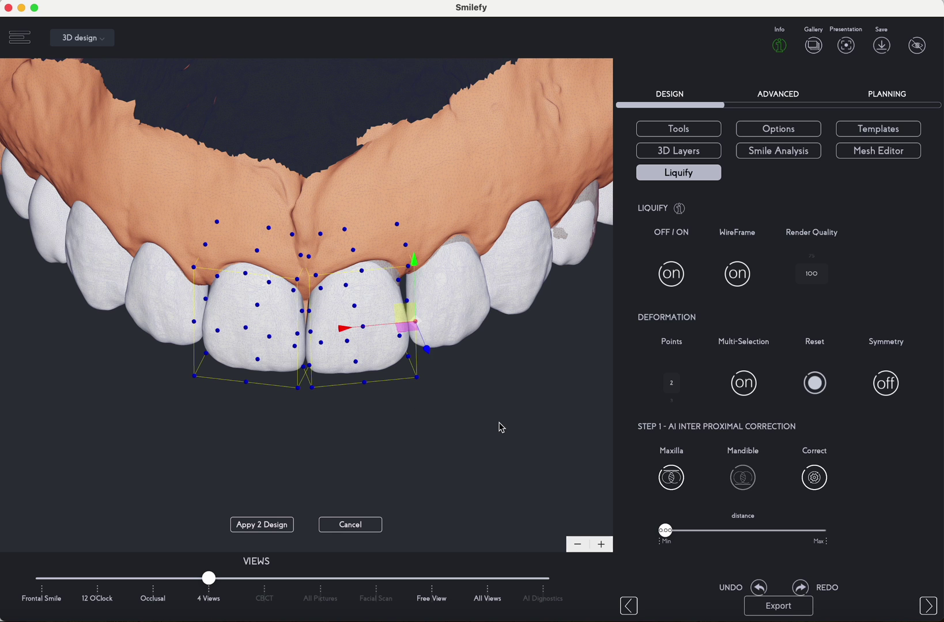
left_click_drag(499, 426, 453, 354)
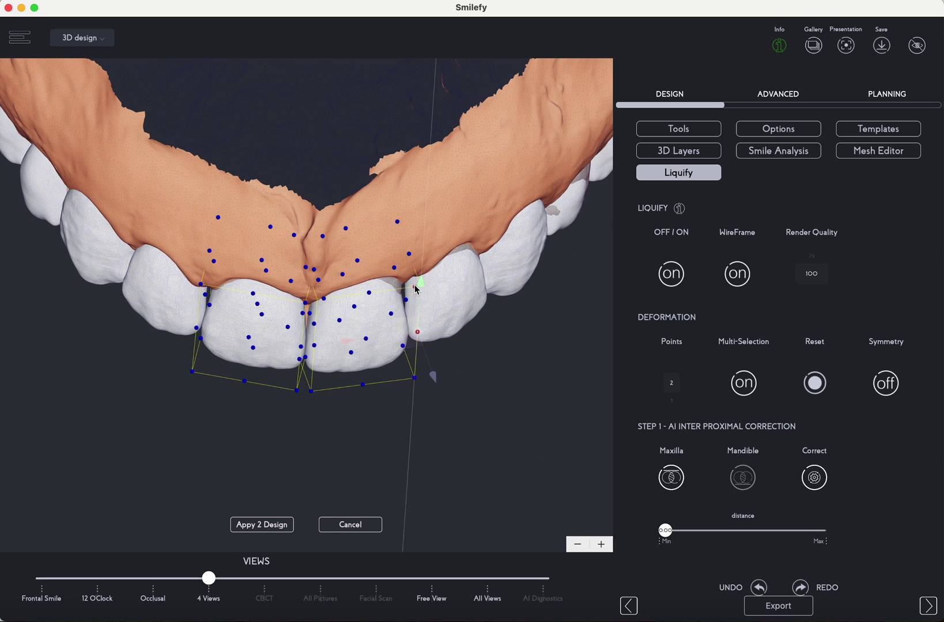
left_click(370, 294)
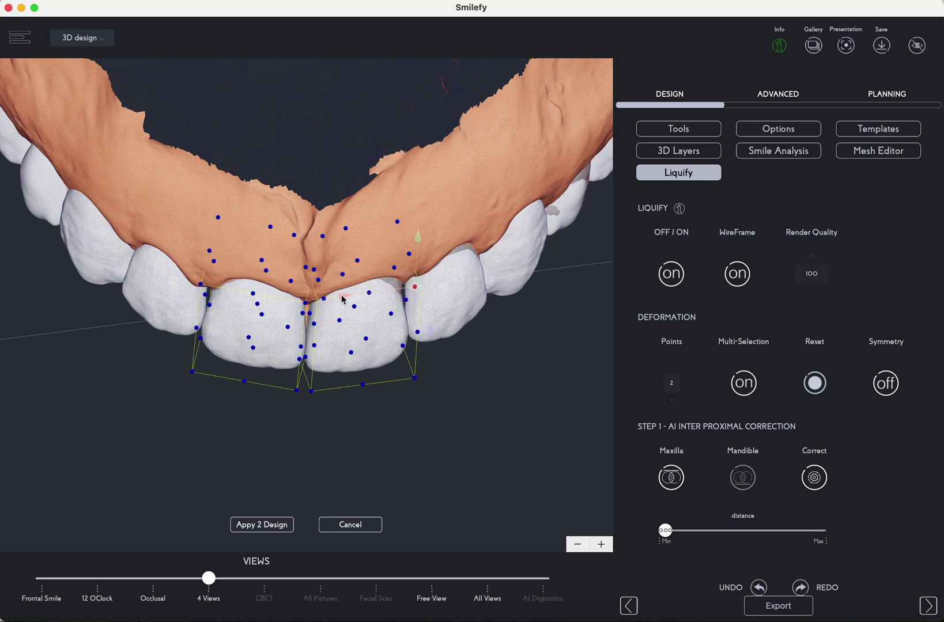
right_click(452, 324)
left_click(452, 327)
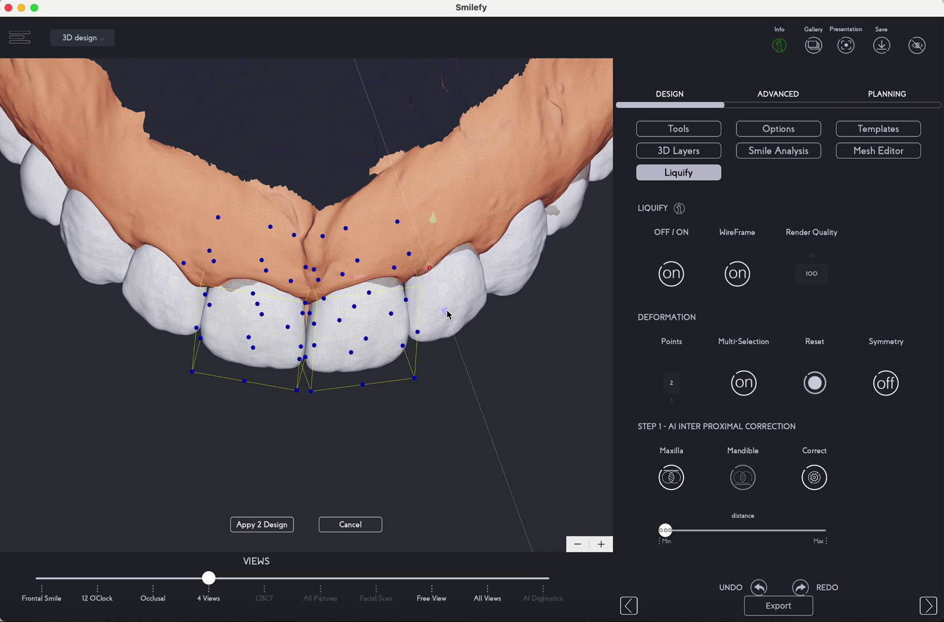
left_click_drag(460, 439, 751, 395)
Turn Multi-Selection off and pick a control point on a single tooth's cage
left_click(744, 384)
left_click(305, 263)
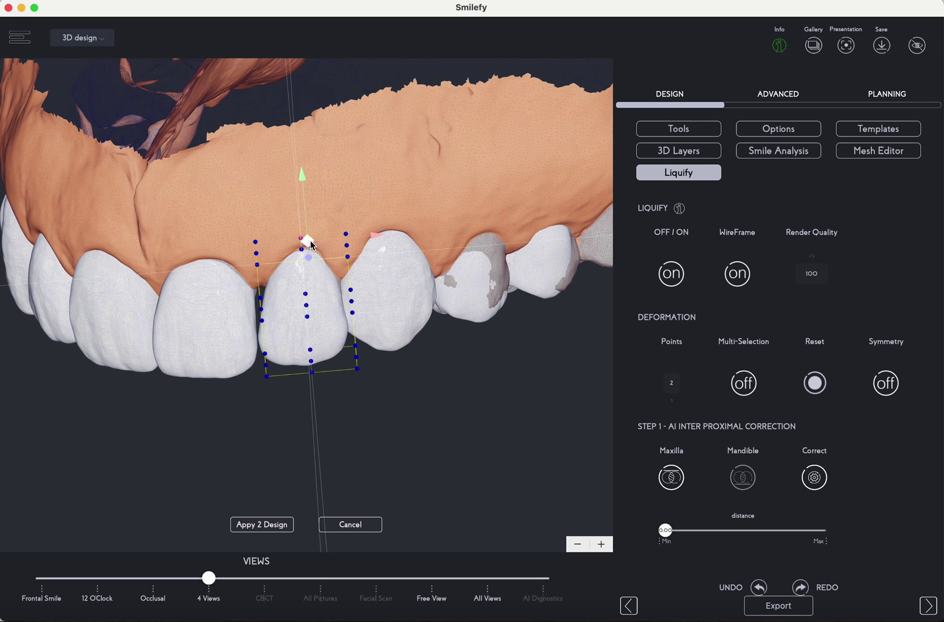
left_click_drag(300, 409, 622, 428)
scroll(623, 428, "down", 10)
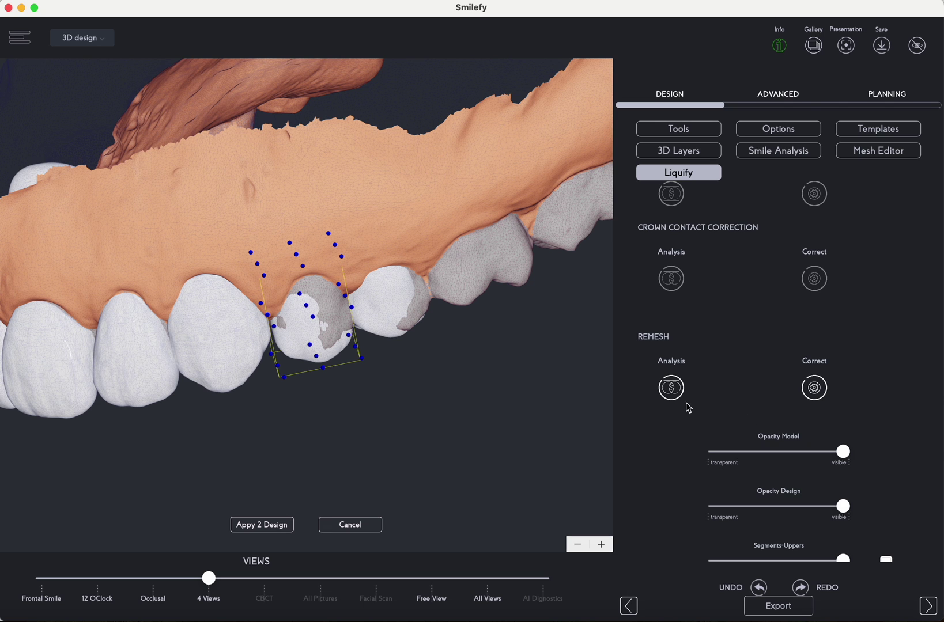
Run a single-tooth Remesh Analysis on upper tooth 12
left_click(673, 392)
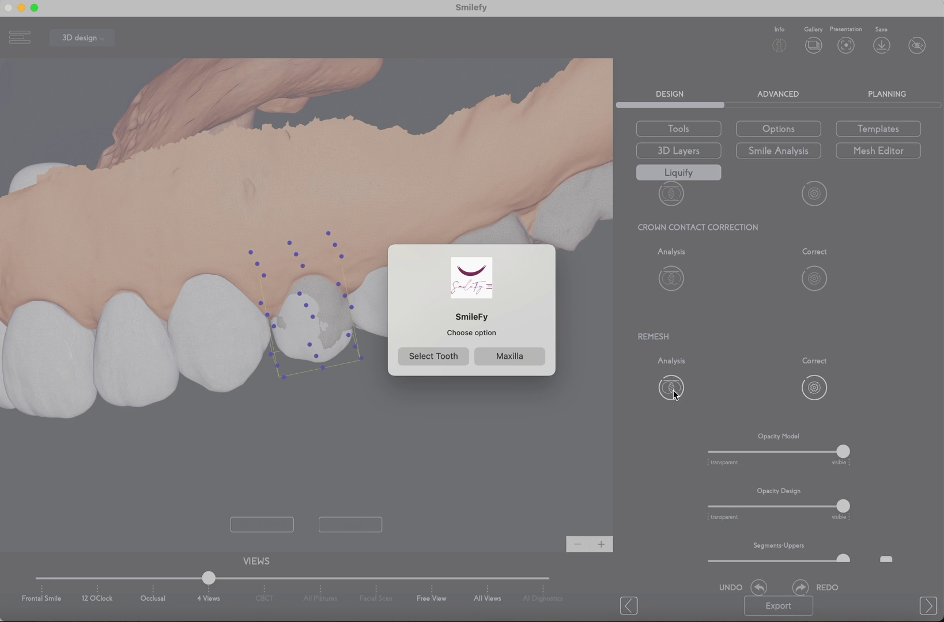
left_click(439, 356)
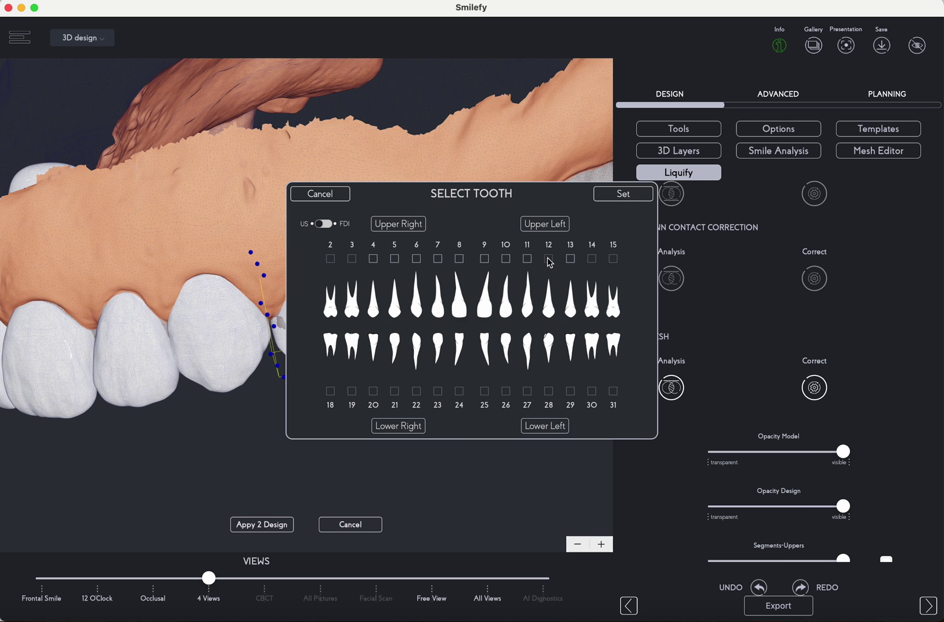
left_click(549, 260)
left_click(626, 195)
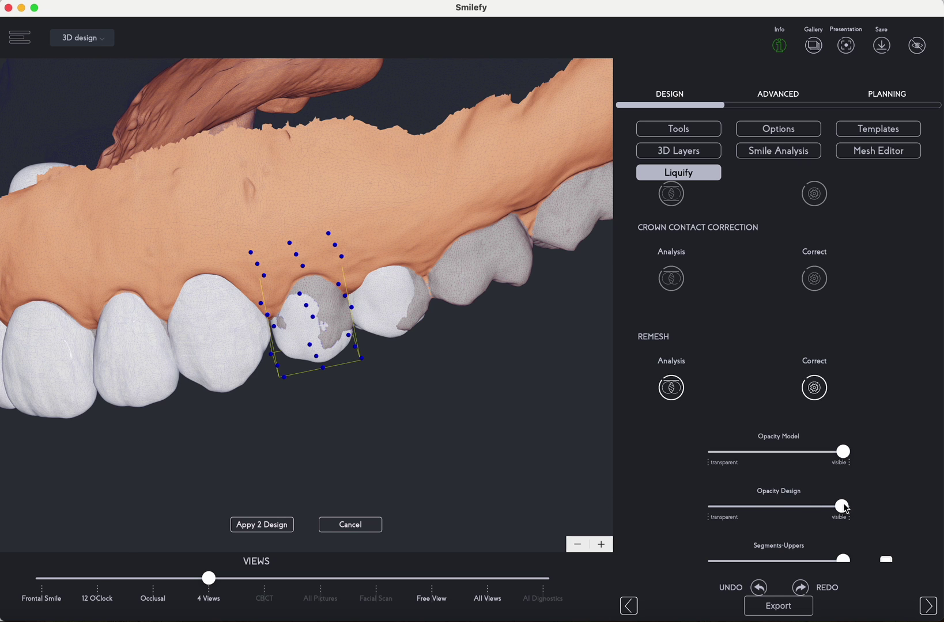
Fade the design and tooth segments to inspect tooth 12, then restore full model and design opacity
left_click_drag(843, 506, 724, 506)
left_click_drag(839, 457, 674, 459)
scroll(818, 487, "down", 2)
left_click_drag(843, 516, 681, 515)
left_click_drag(430, 420, 373, 487)
left_click_drag(714, 407, 894, 411)
left_click_drag(723, 461, 807, 461)
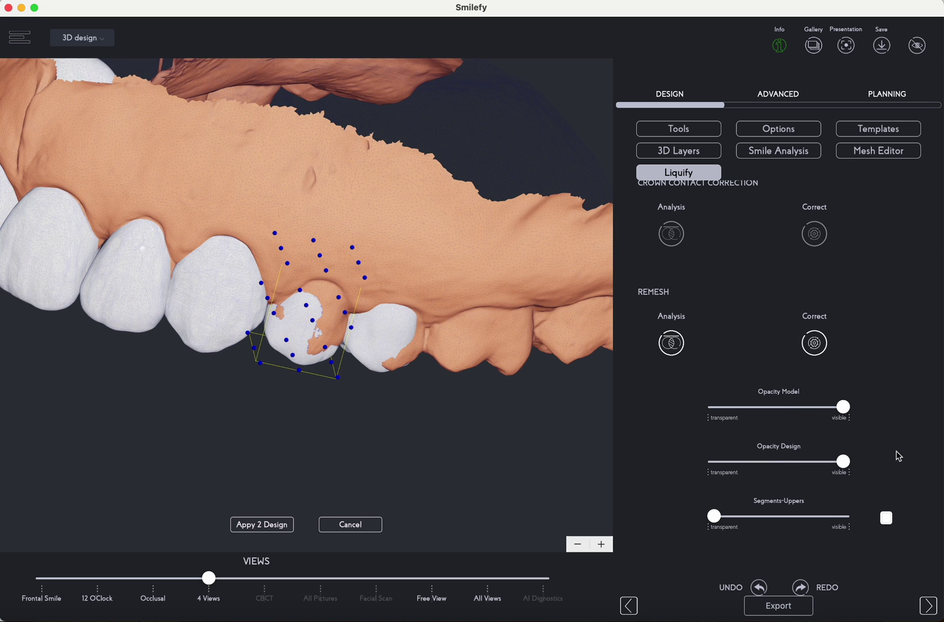
Fill tooth 12's mesh holes with Remesh Correct and close its deformation box
left_click(813, 344)
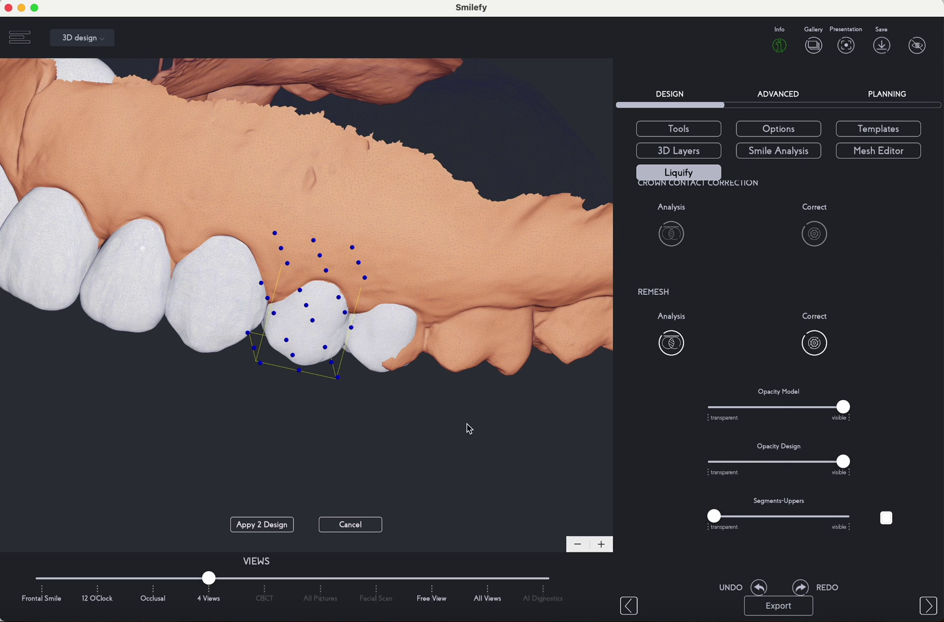
left_click_drag(469, 429, 436, 402)
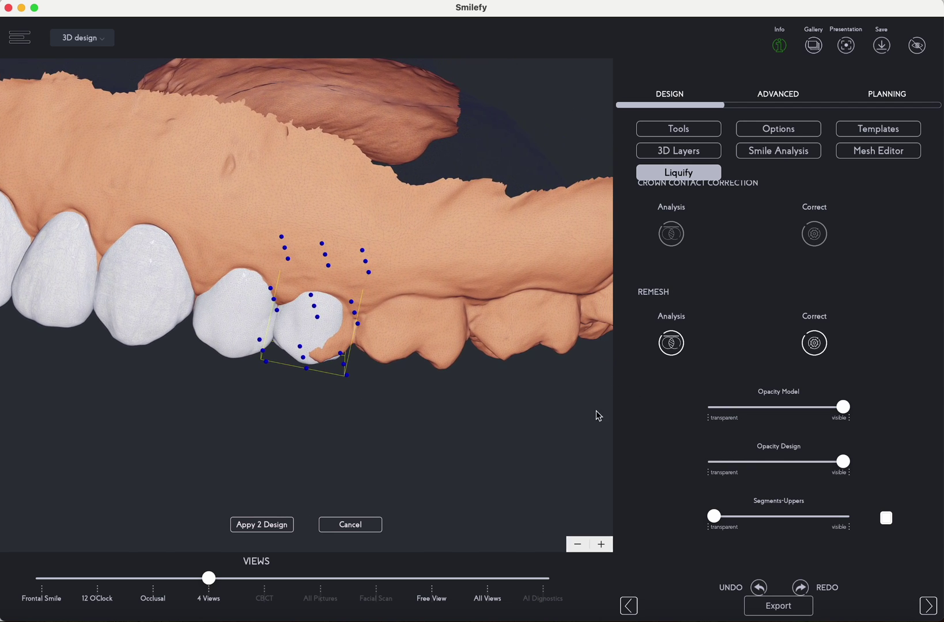
left_click(306, 335)
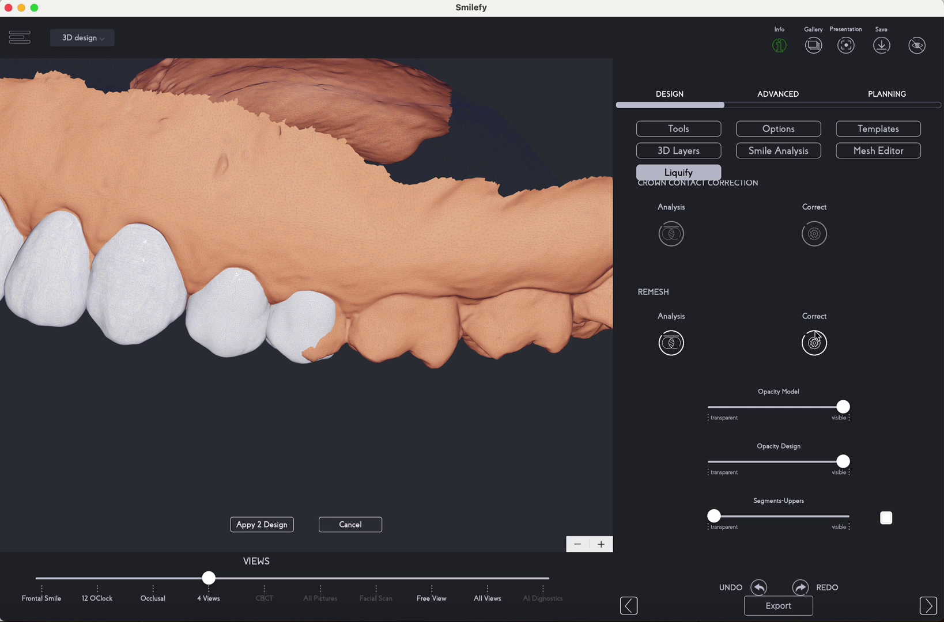
Remesh the ragged premolar via single-tooth analysis and Remesh Correct, then Appy 2 Design
left_click(671, 344)
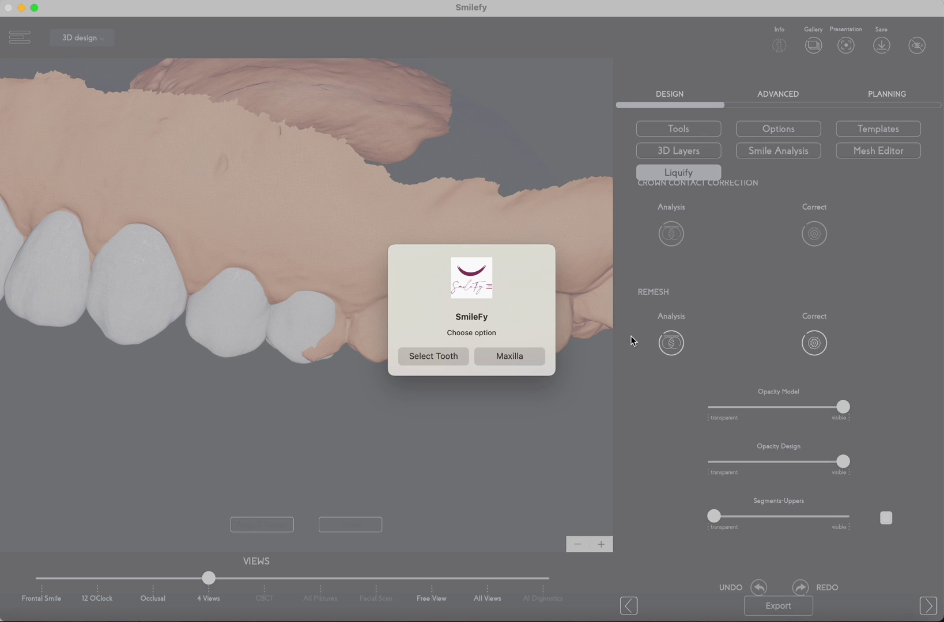
left_click(420, 361)
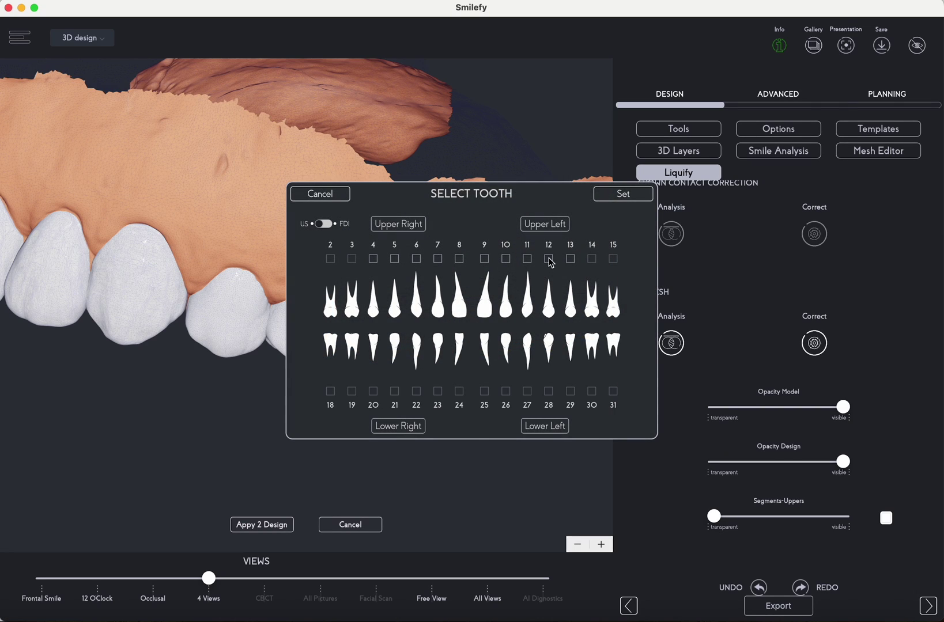
left_click(630, 196)
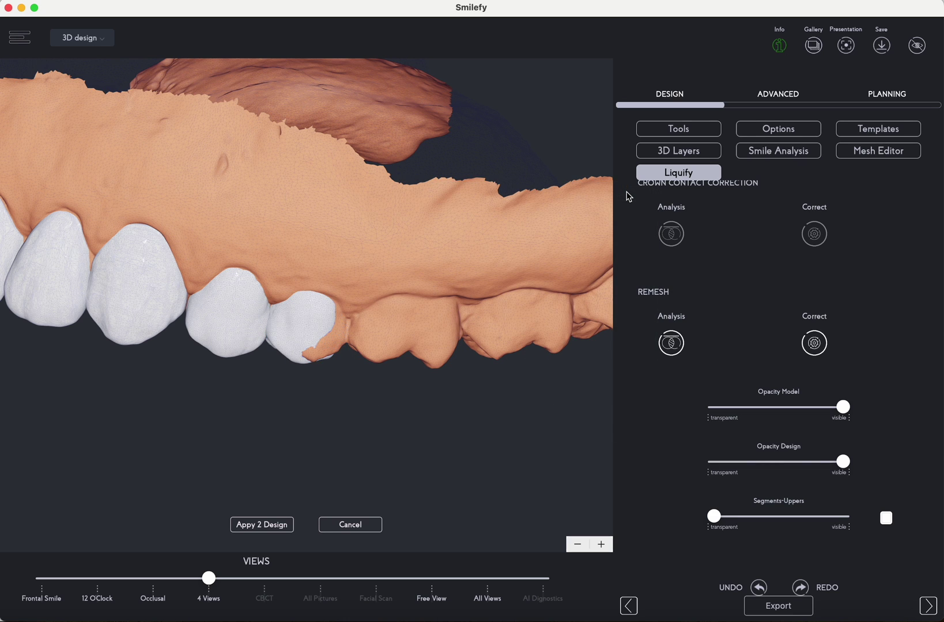
left_click(816, 348)
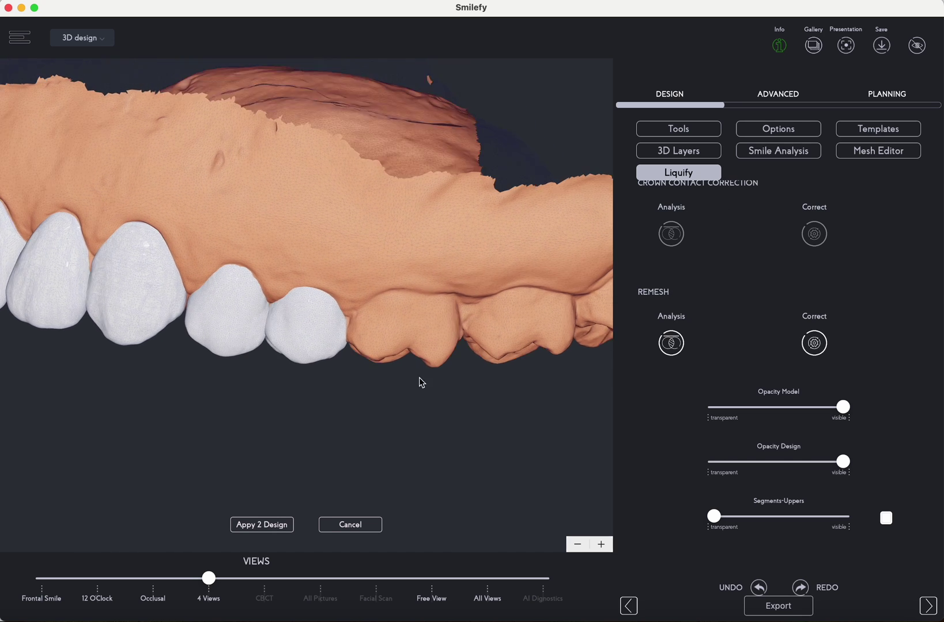
left_click_drag(362, 396, 416, 424)
left_click(268, 531)
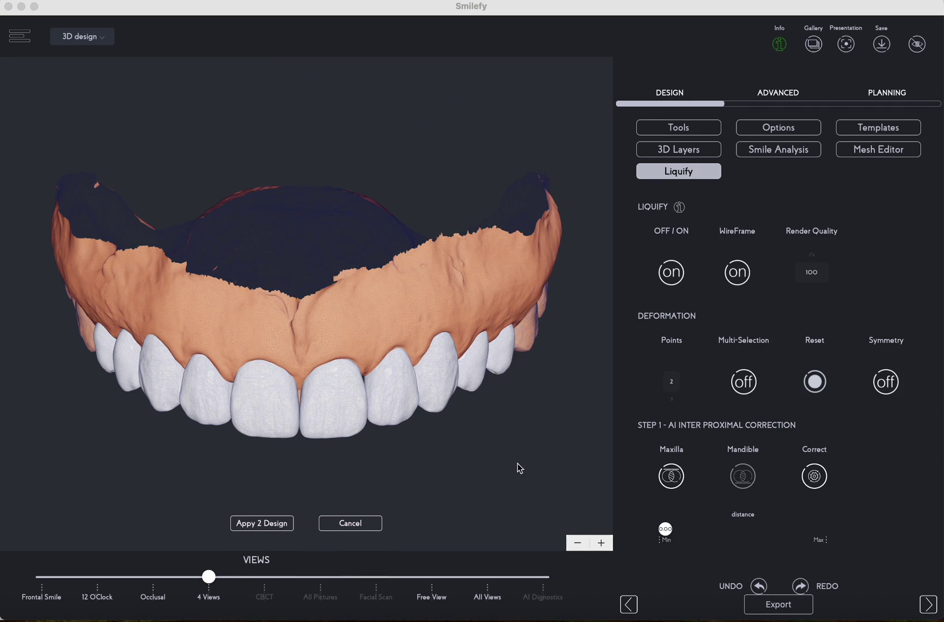
Set the Step 1 contact distance to 0.10, analyse the Maxilla, and correct the overlaps
left_click(521, 452)
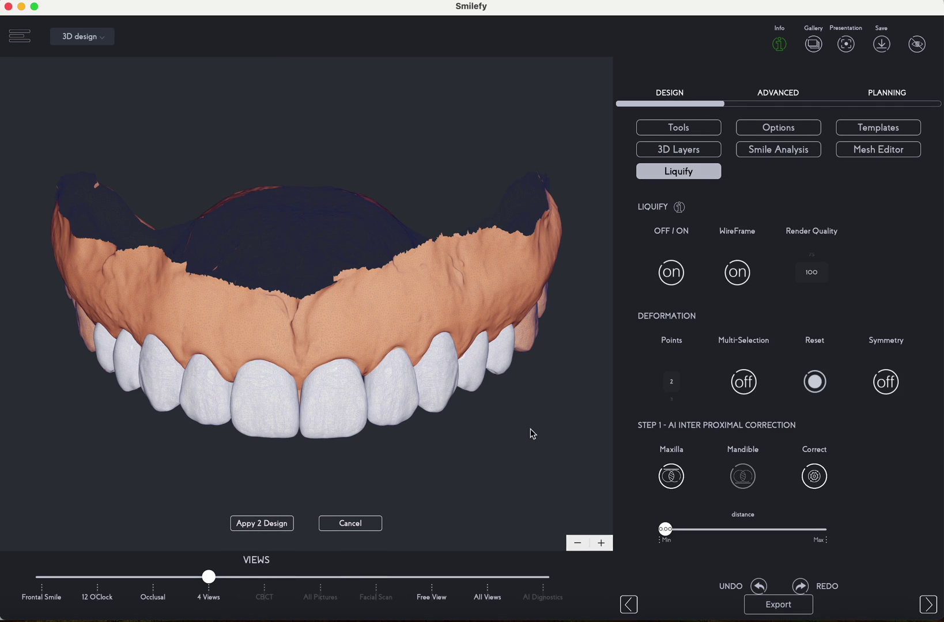
mouse_move(533, 434)
left_mouse_down()
mouse_move(512, 436)
mouse_move(514, 427)
left_mouse_up()
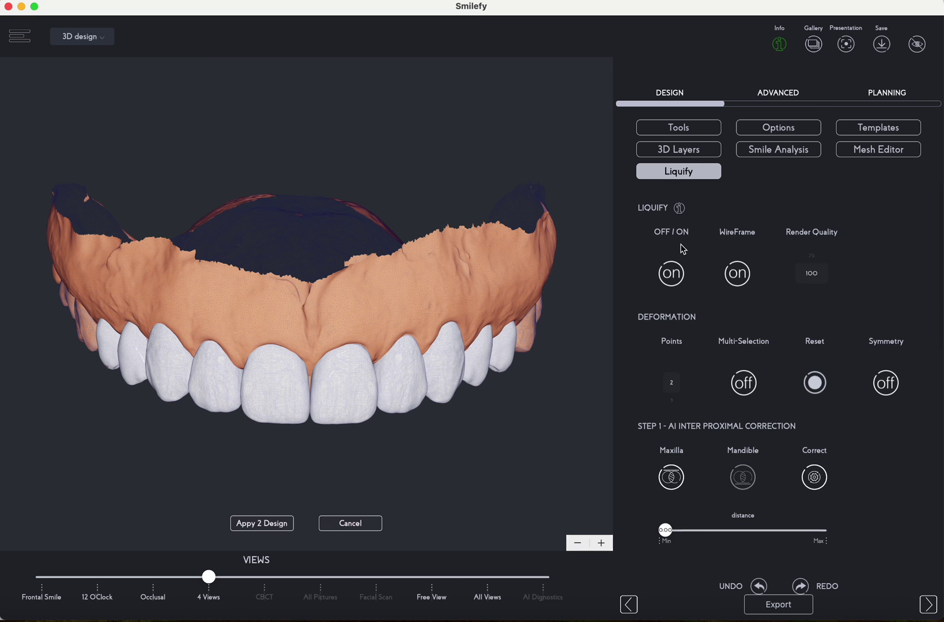
scroll(684, 249, "down", 5)
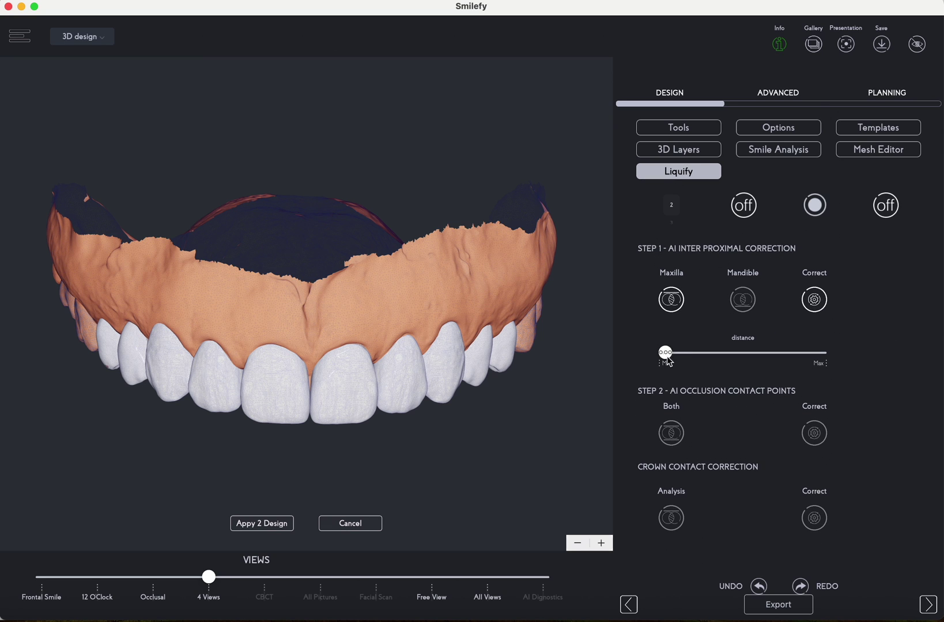
mouse_move(667, 357)
left_mouse_down()
mouse_move(826, 361)
mouse_move(667, 362)
mouse_move(686, 358)
left_mouse_up()
left_click(672, 300)
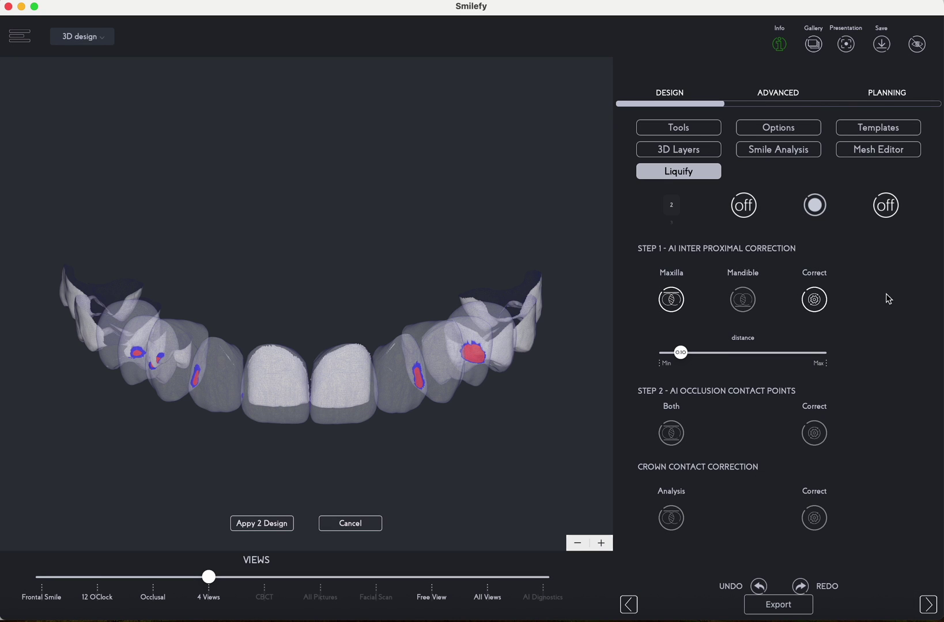
left_click(819, 304)
Restore the model and design opacity to fully visible
scroll(775, 426, "down", 10)
left_click_drag(716, 406, 910, 413)
left_click_drag(766, 461, 877, 464)
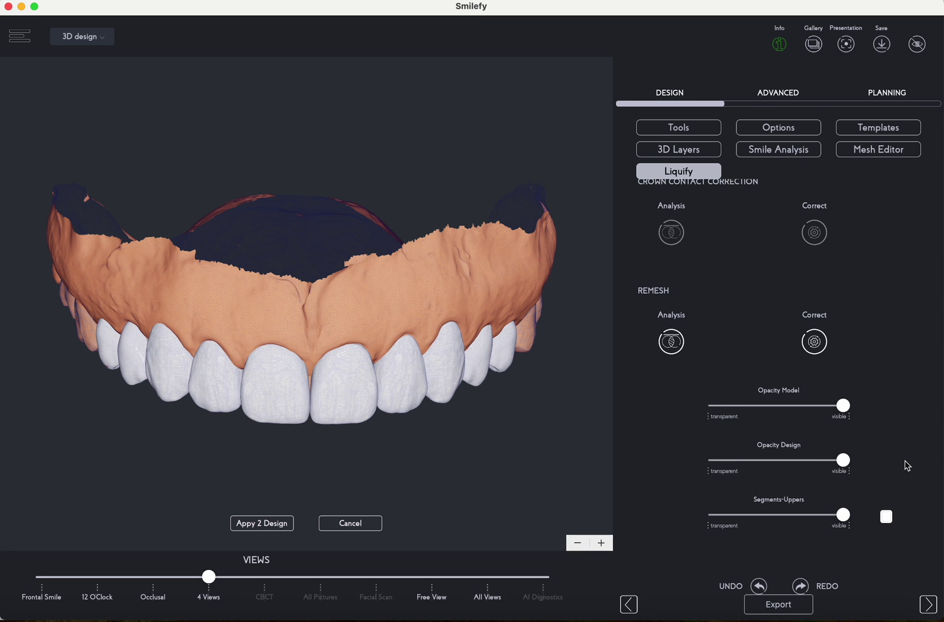
Apply the corrected design and build a mockup with the CAD Features Mockup preset
left_click(262, 523)
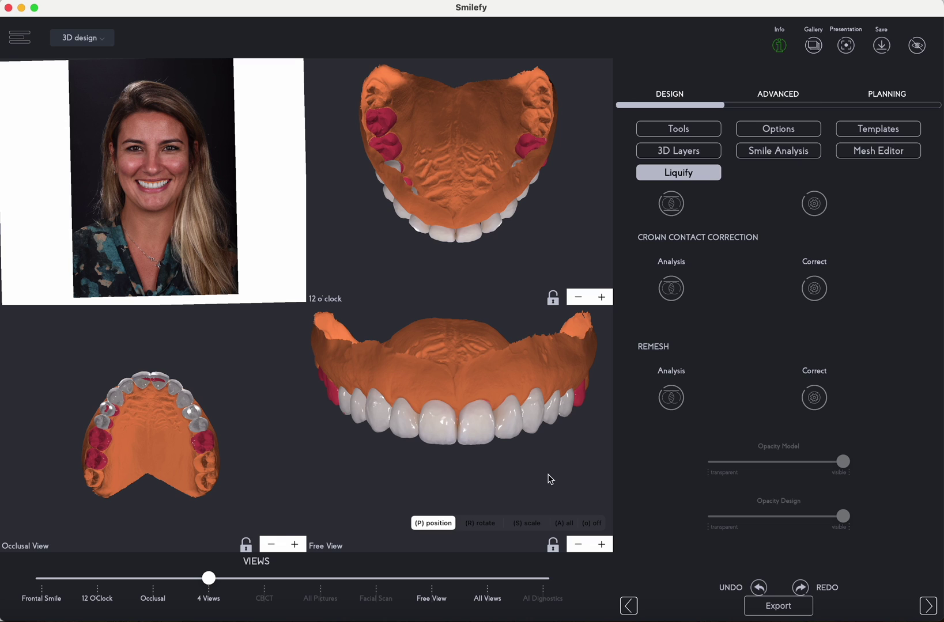
left_click(778, 95)
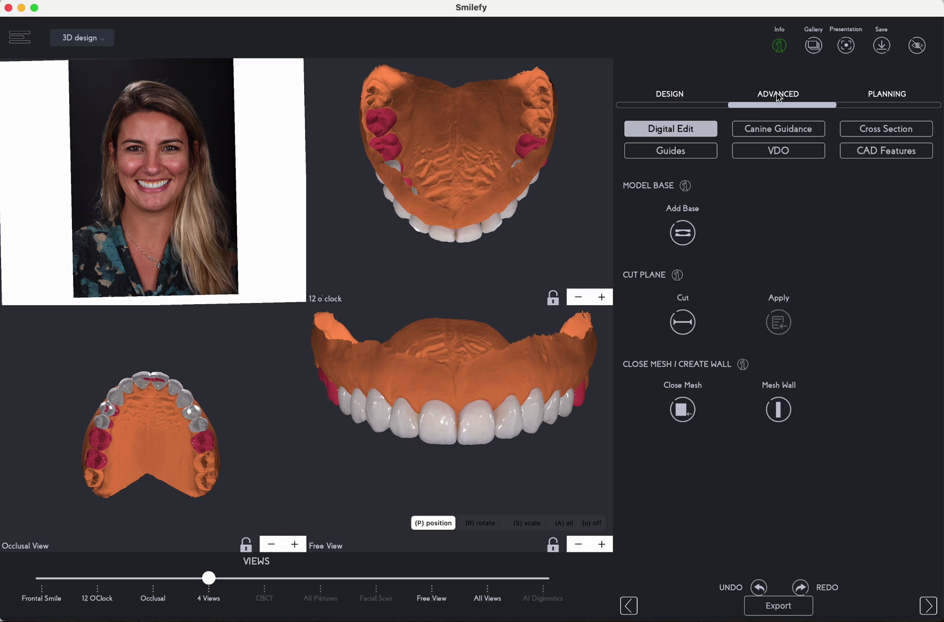
left_click(897, 155)
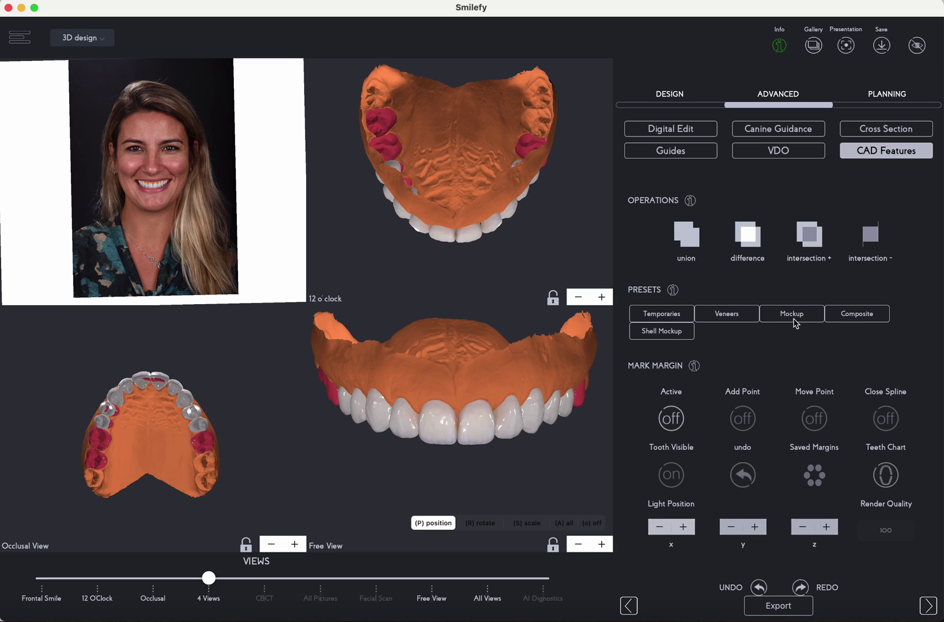
left_click(798, 320)
left_click(795, 317)
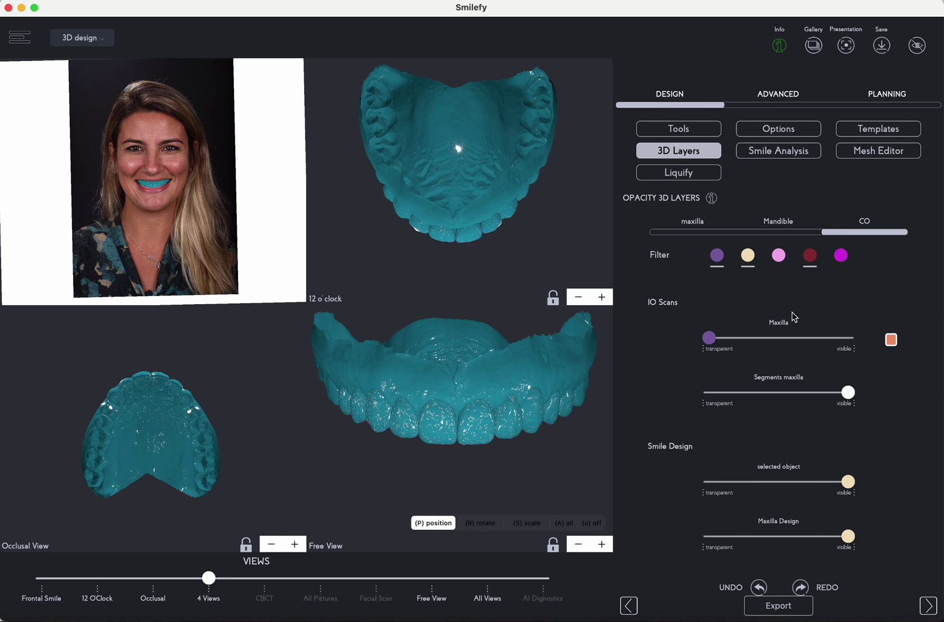
Compare the designed teeth on the models and restore the Maxilla Design layer to fully visible
left_click(848, 537)
left_click_drag(848, 537, 652, 525)
mouse_move(582, 481)
left_mouse_down()
mouse_move(514, 472)
mouse_move(585, 489)
mouse_move(578, 487)
left_mouse_up()
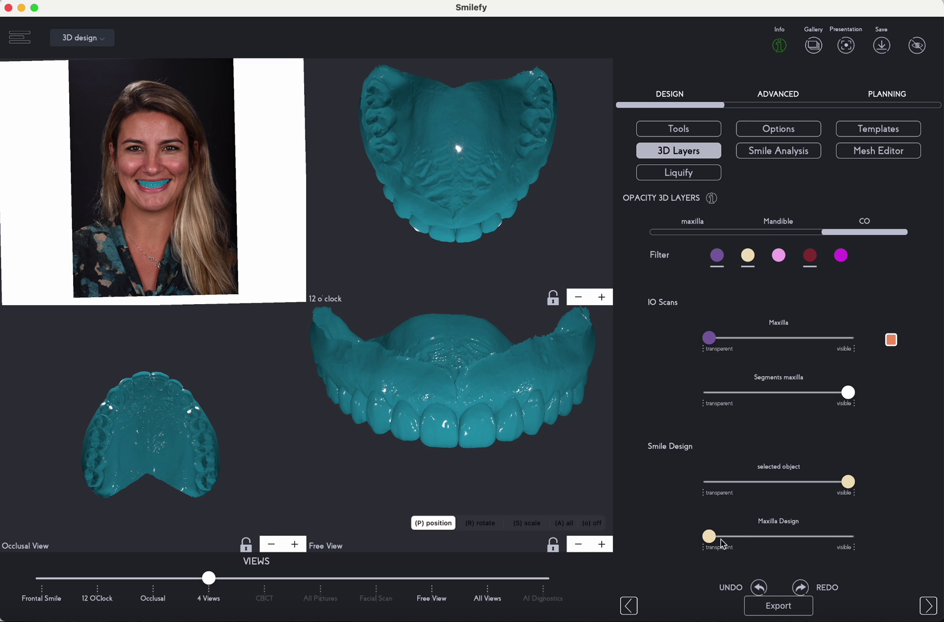
left_click_drag(717, 539, 845, 539)
Preview the maxilla tooth segments and the Motivational Mockup Maxilla-1 layer, tilting Free View to inspect the mockup
mouse_move(847, 394)
left_mouse_down()
mouse_move(828, 394)
mouse_move(849, 394)
left_mouse_up()
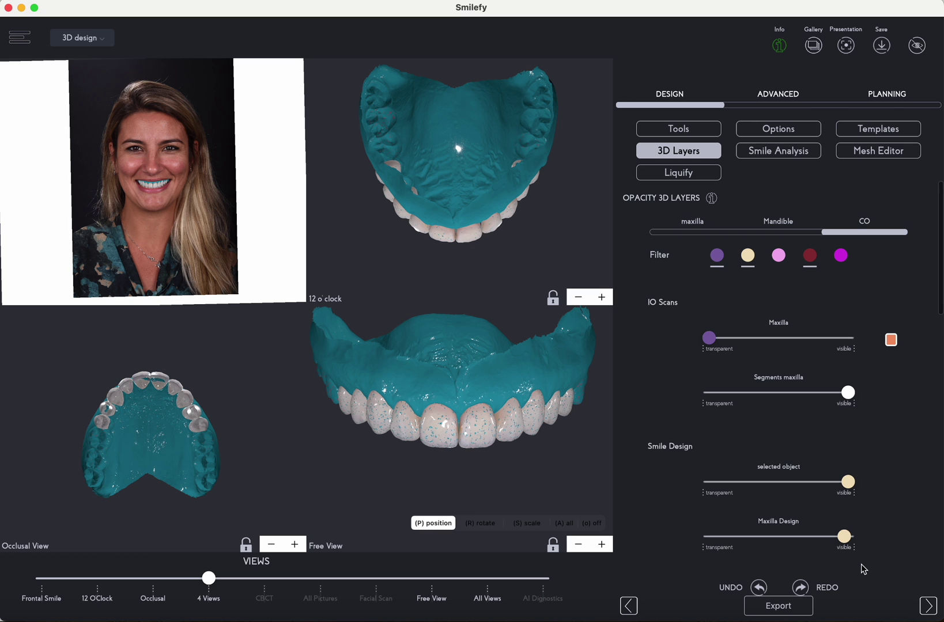
scroll(909, 483, "down", 5)
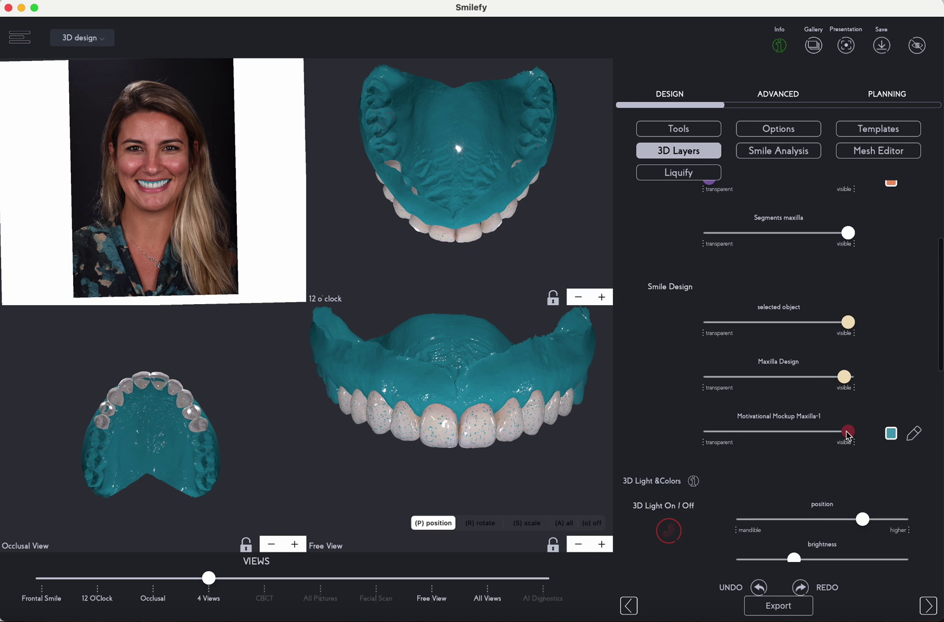
left_click_drag(848, 436, 869, 438)
mouse_move(582, 439)
left_mouse_down()
mouse_move(517, 443)
mouse_move(626, 445)
mouse_move(569, 437)
mouse_move(584, 439)
mouse_move(578, 432)
left_mouse_up()
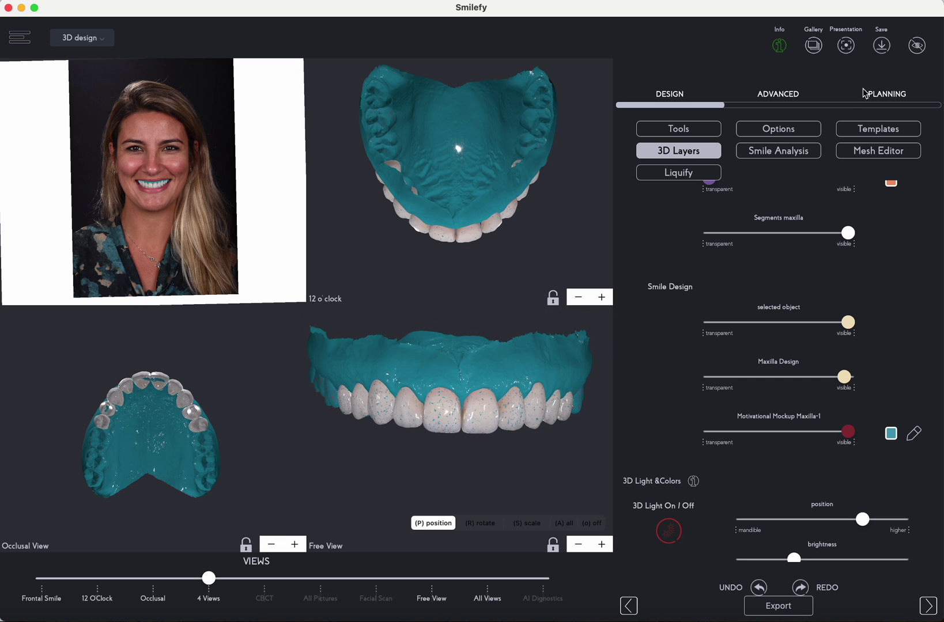
Save the case with its motivational mockup from the Patient info page
left_click(882, 47)
left_click(486, 332)
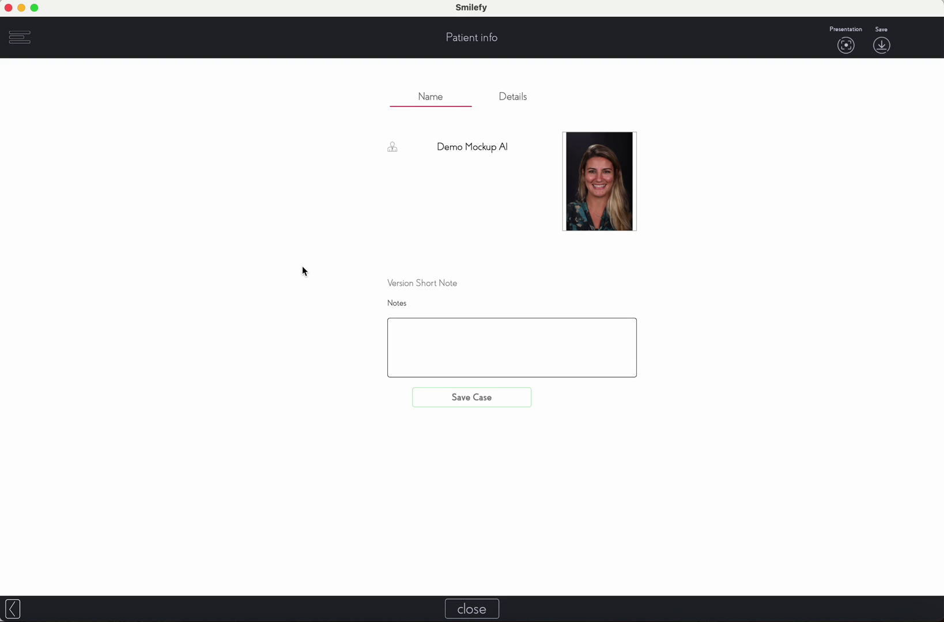
left_click(472, 399)
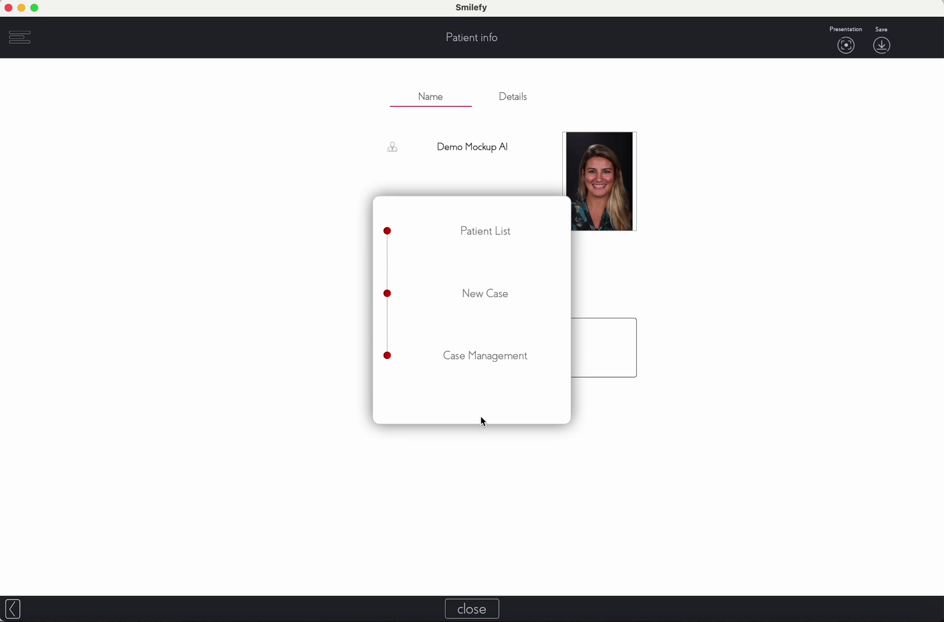
Bring up the saved case's export options, then apply the Mockup CAD preset in the 3D design
left_click(486, 358)
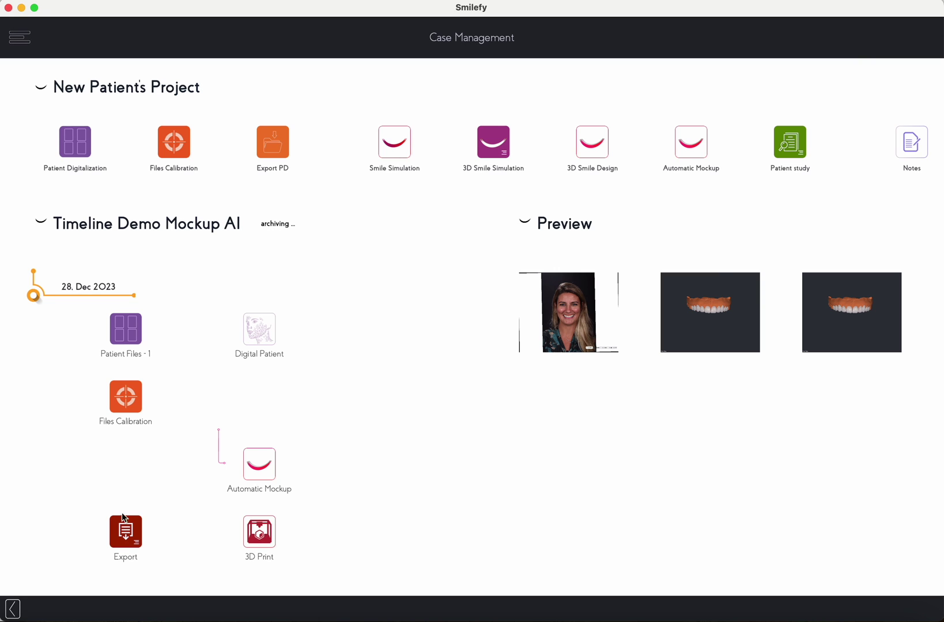
left_click(125, 533)
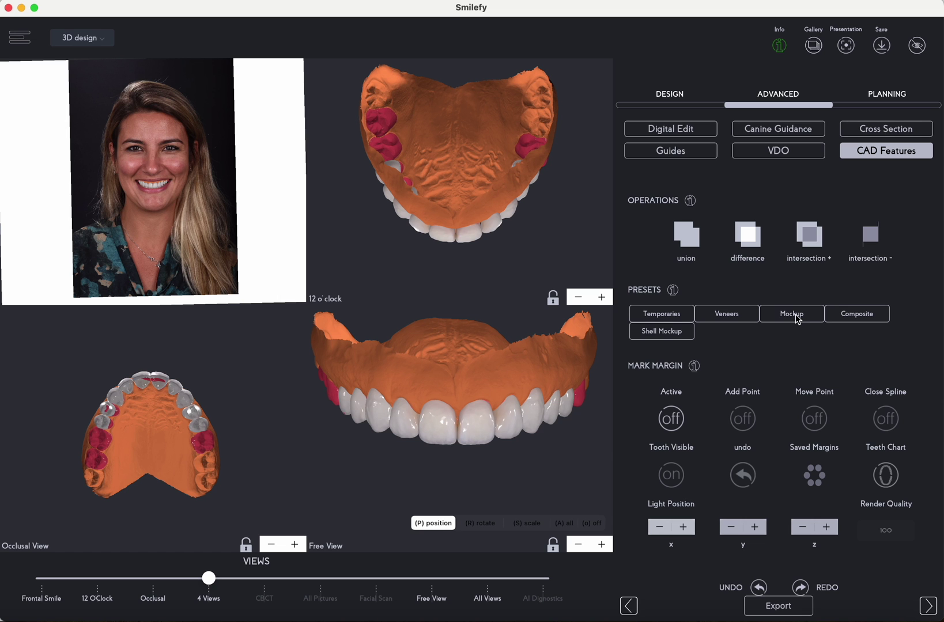
left_click(793, 314)
left_click(796, 316)
left_click(798, 319)
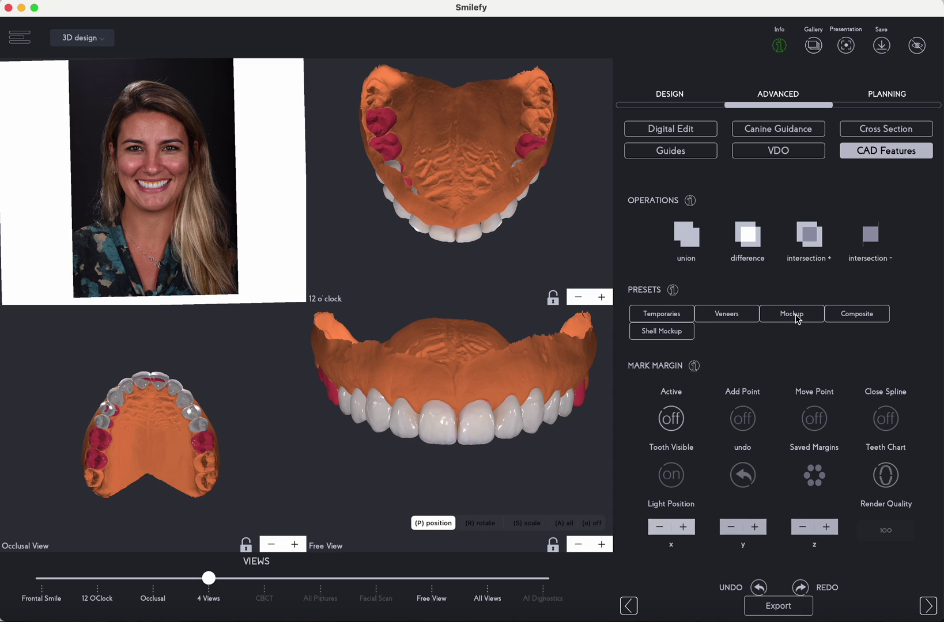